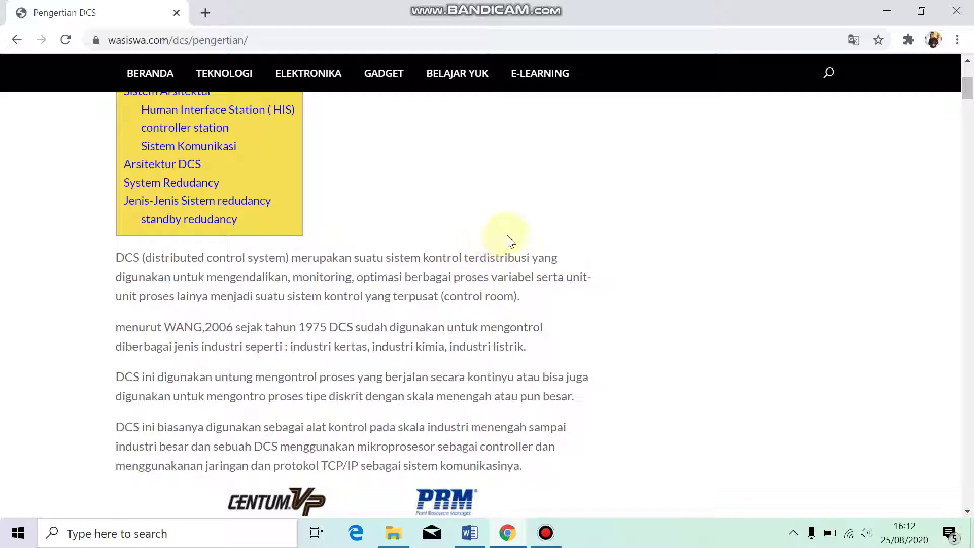
- Read the introductory DCS definition paragraphs and examine the Centum VP network diagram with its HIS, PRM and FCS stations
scroll(509, 241, up, 3)
scroll(510, 244, down, 3)
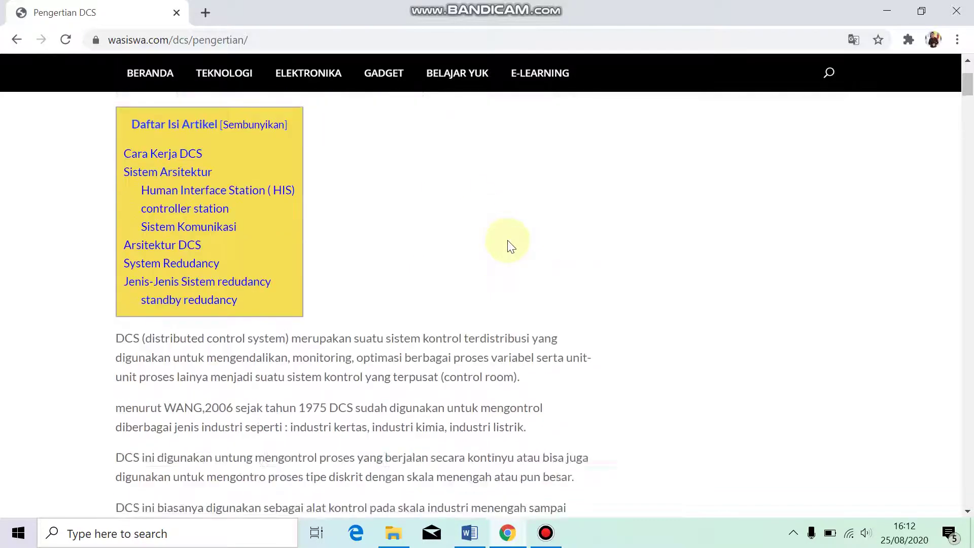
scroll(511, 246, down, 1)
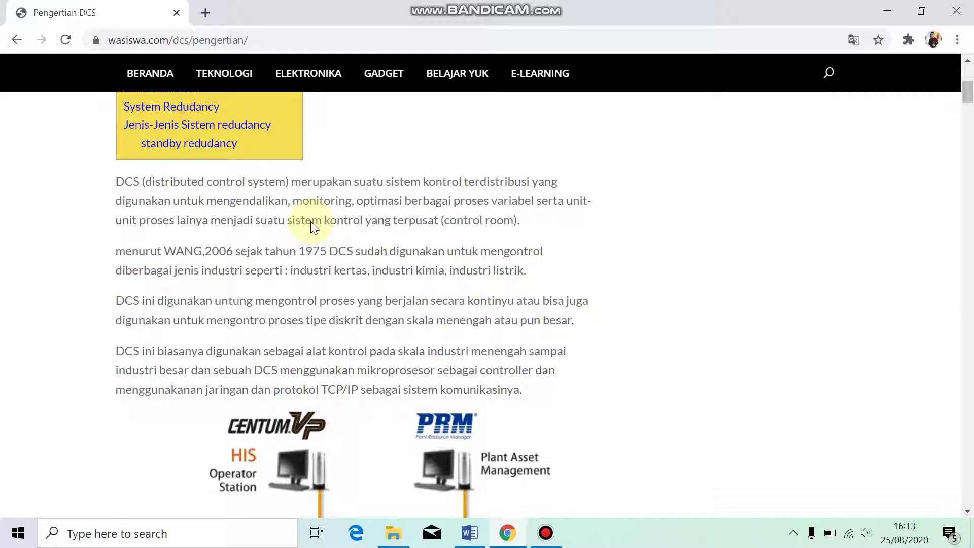
scroll(355, 289, down, 3)
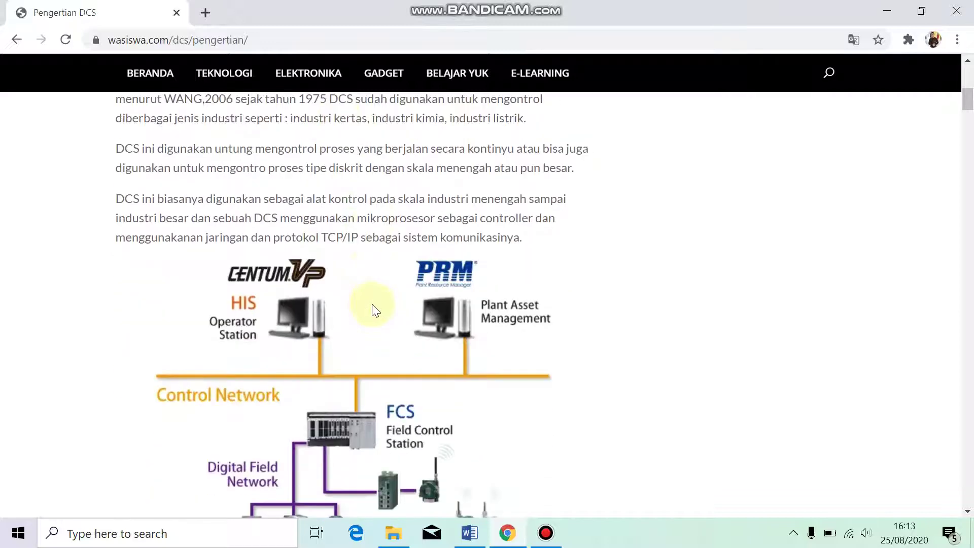
scroll(372, 304, down, 2)
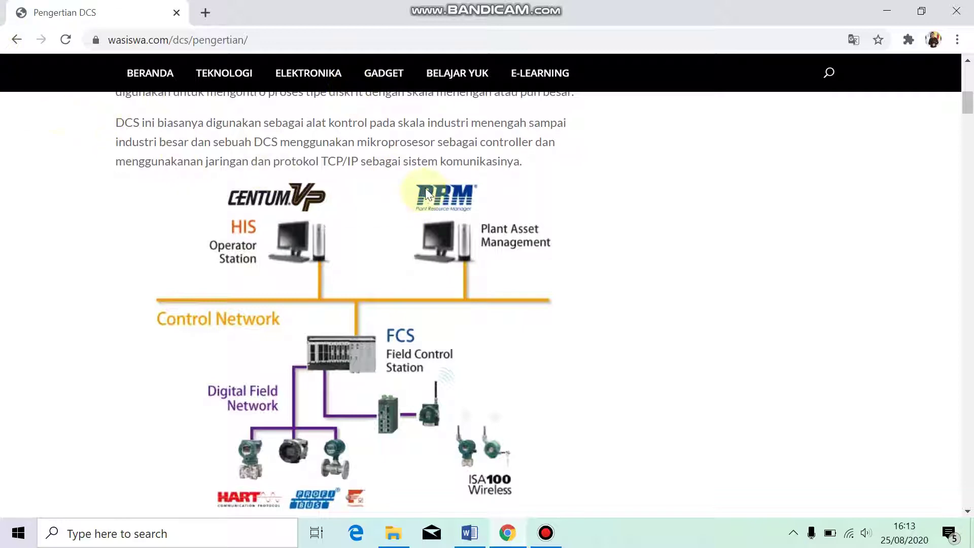
scroll(429, 193, down, 2)
scroll(429, 193, up, 1)
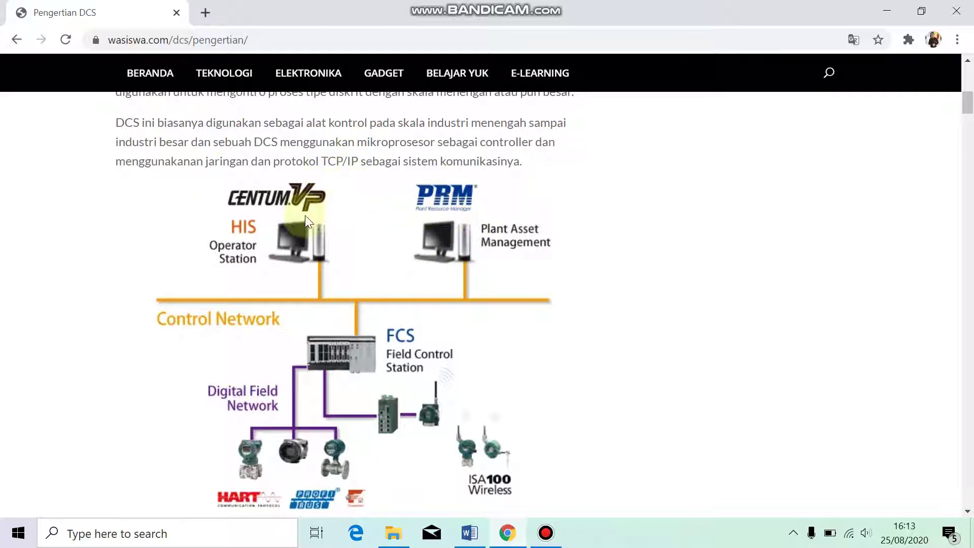
scroll(396, 336, down, 1)
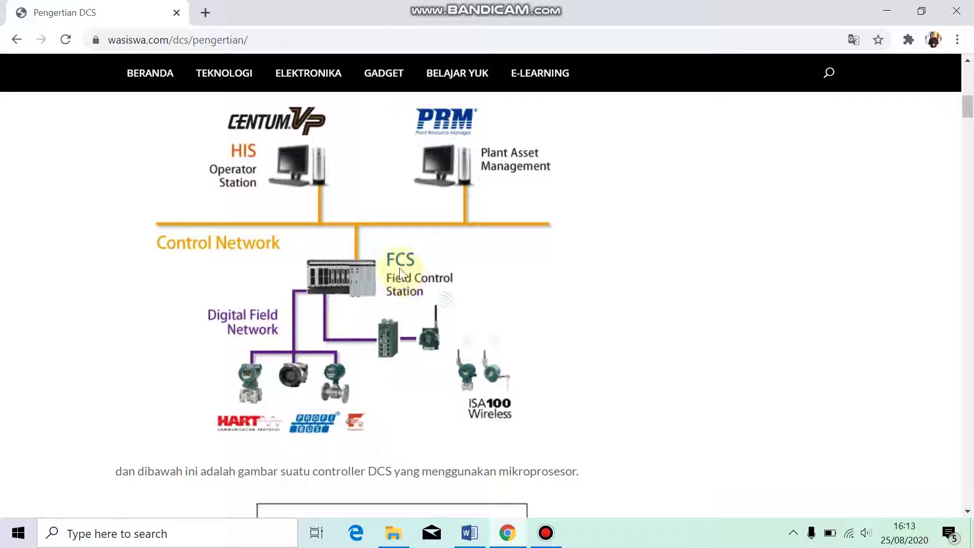
- Examine the microprocessor-based DCS controller diagram and the single-loop tank control illustration with its SP, PV and CO signals
scroll(501, 338, down, 5)
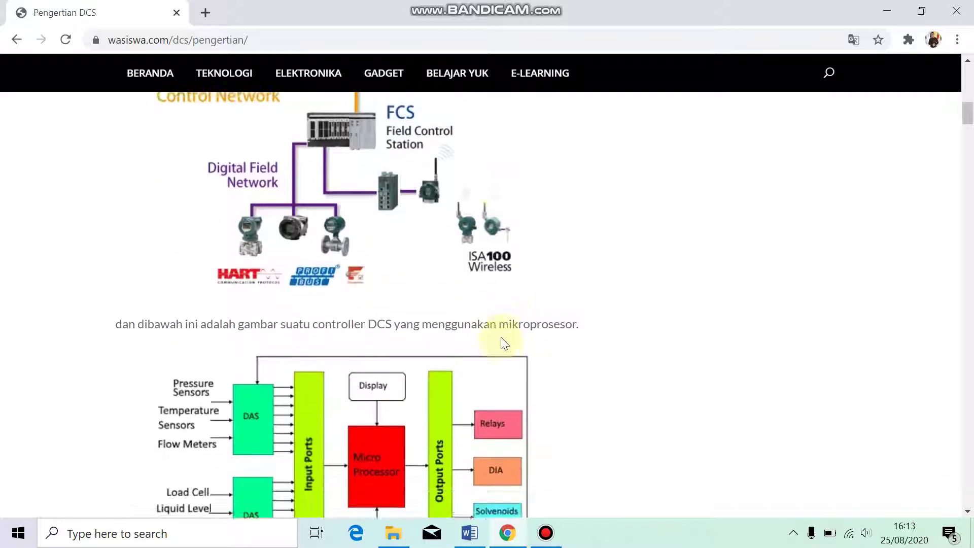
scroll(500, 337, down, 1)
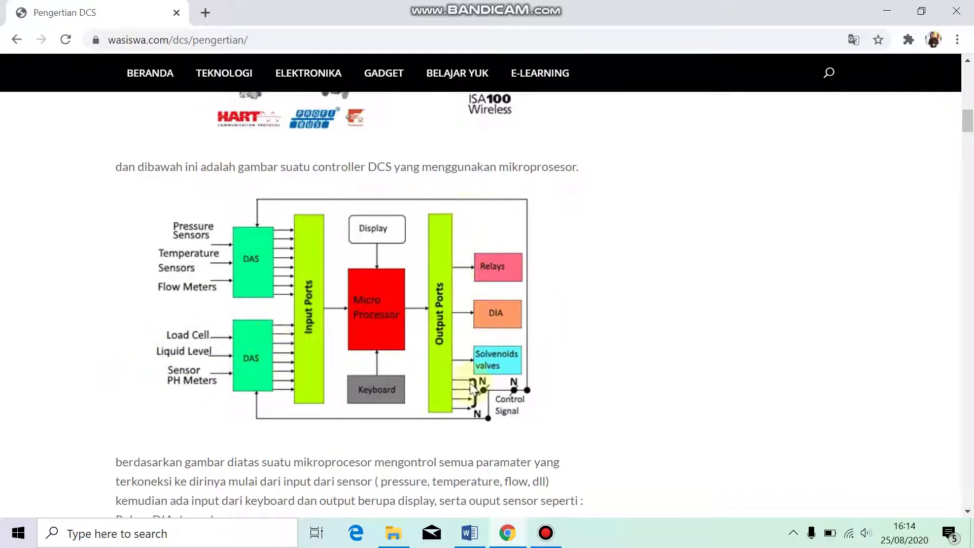
scroll(498, 316, down, 4)
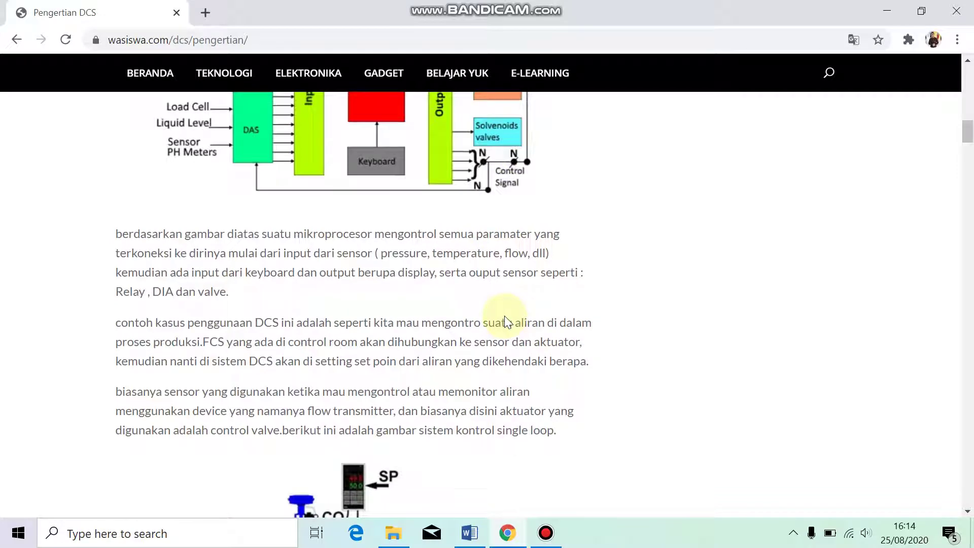
scroll(505, 316, down, 1)
scroll(504, 316, down, 3)
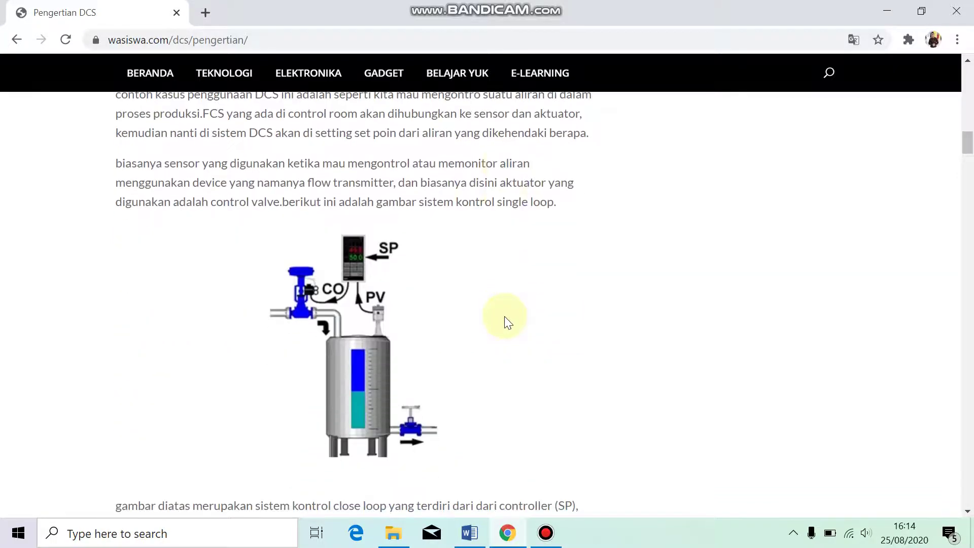
scroll(505, 316, down, 2)
scroll(504, 315, down, 2)
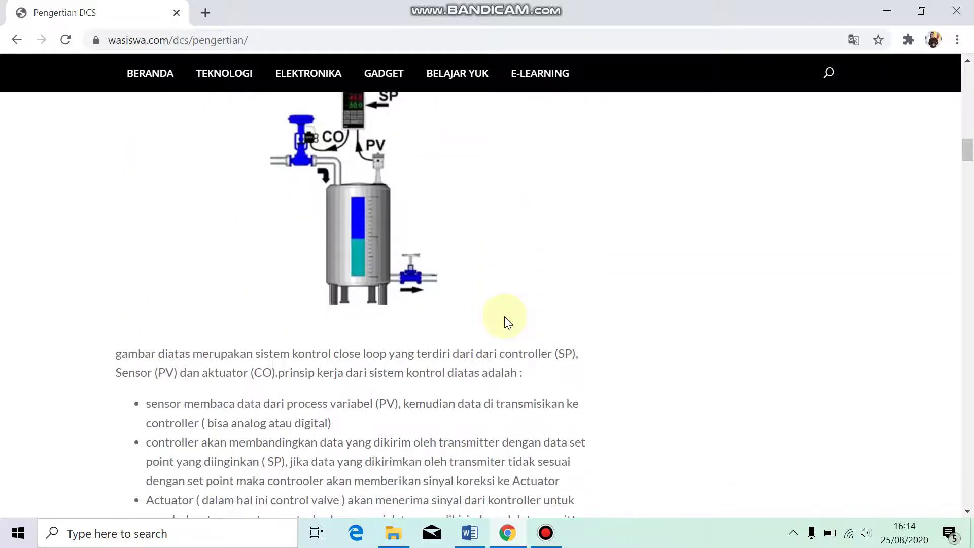
scroll(504, 322, up, 1)
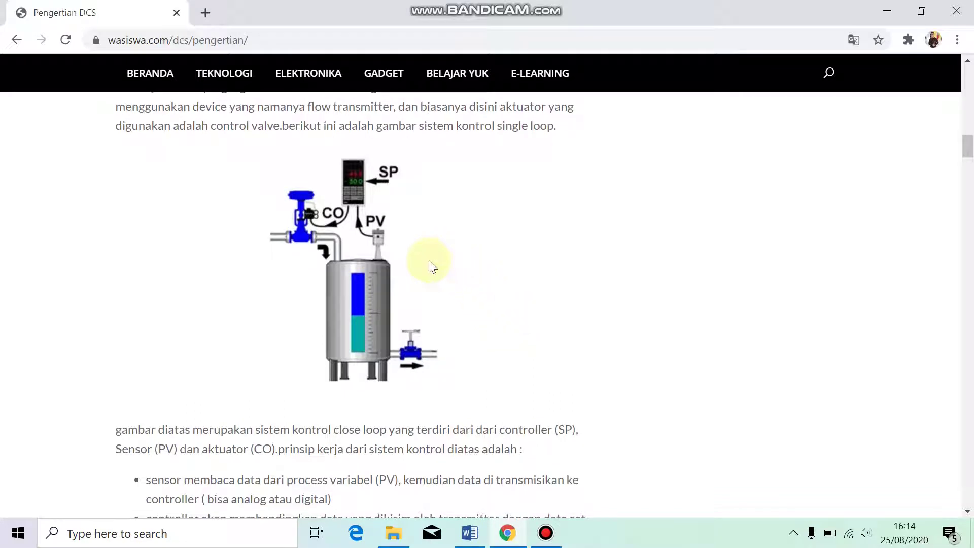
scroll(428, 260, down, 1)
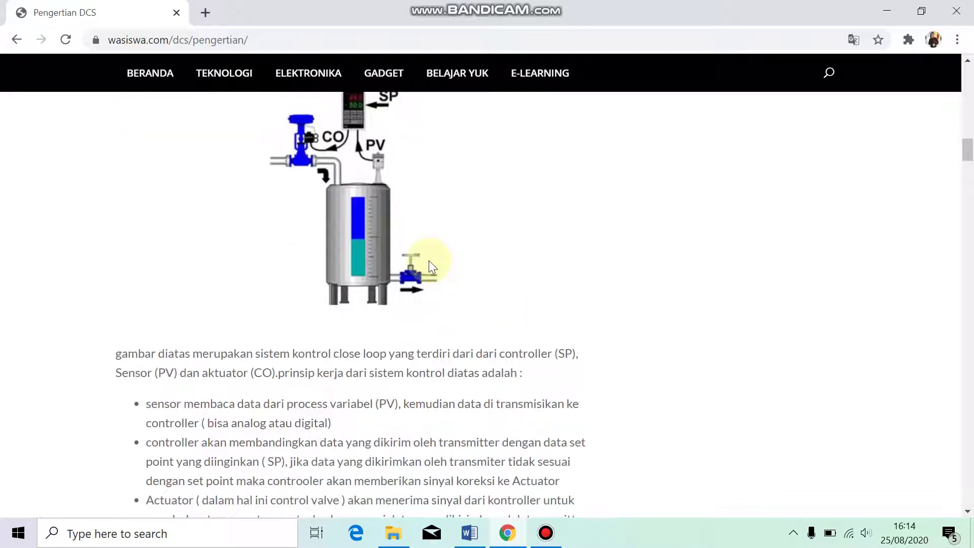
scroll(428, 260, up, 1)
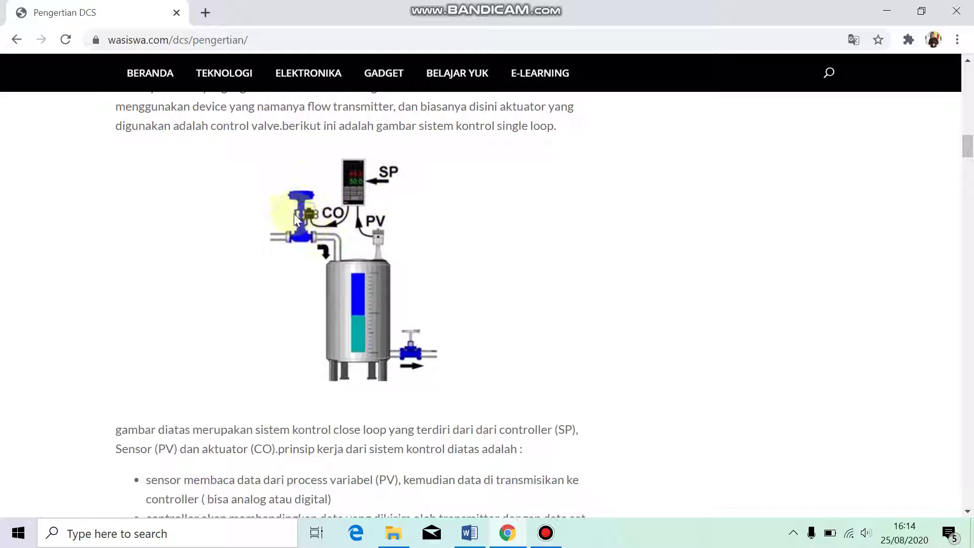
scroll(293, 215, down, 2)
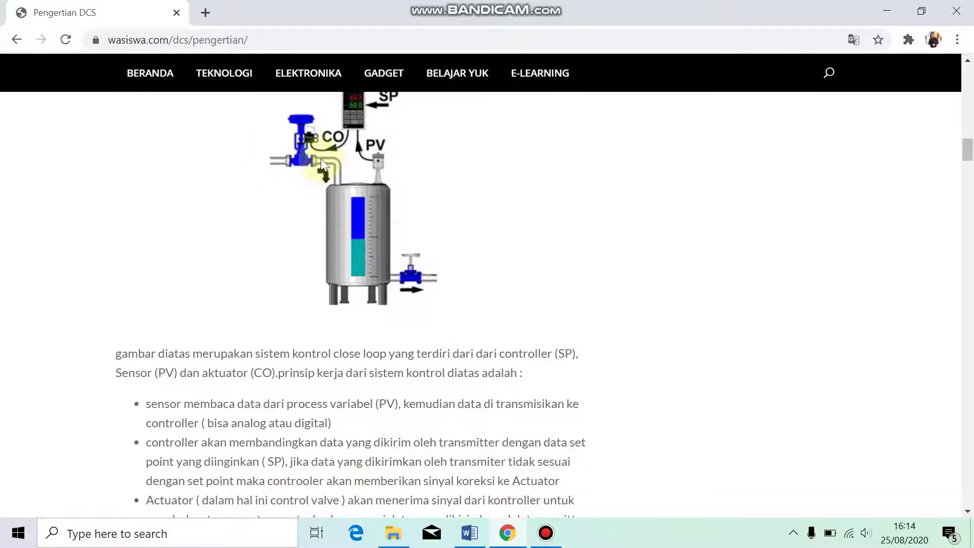
scroll(357, 331, down, 1)
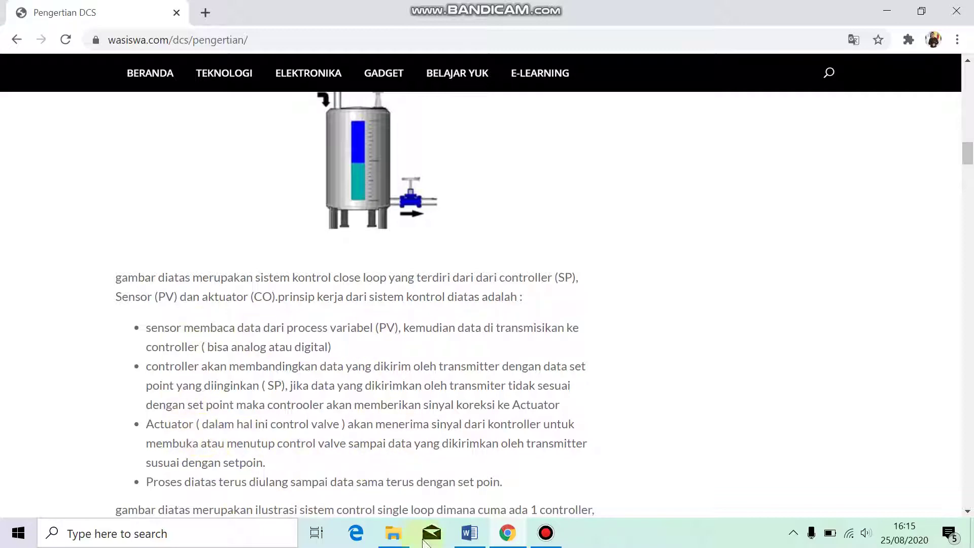
- Read the paragraphs on controller loops, PID and redundant processors, and examine the redundancy server and HMI main server diagram
scroll(433, 459, down, 5)
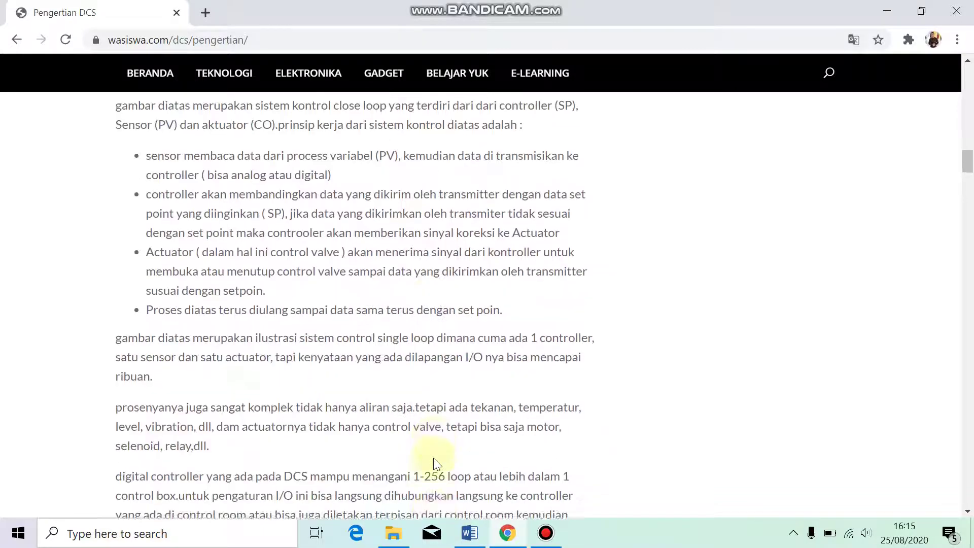
scroll(432, 450, down, 3)
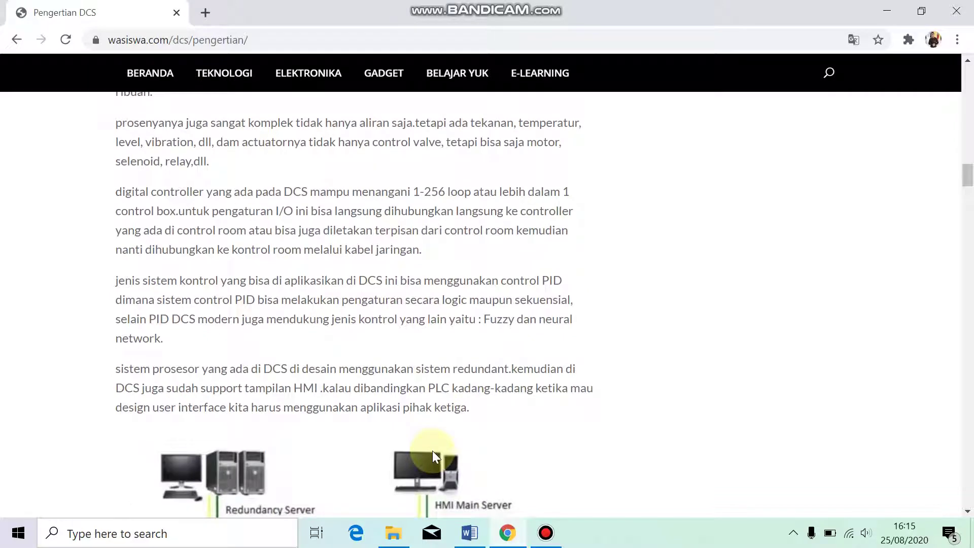
scroll(432, 451, down, 2)
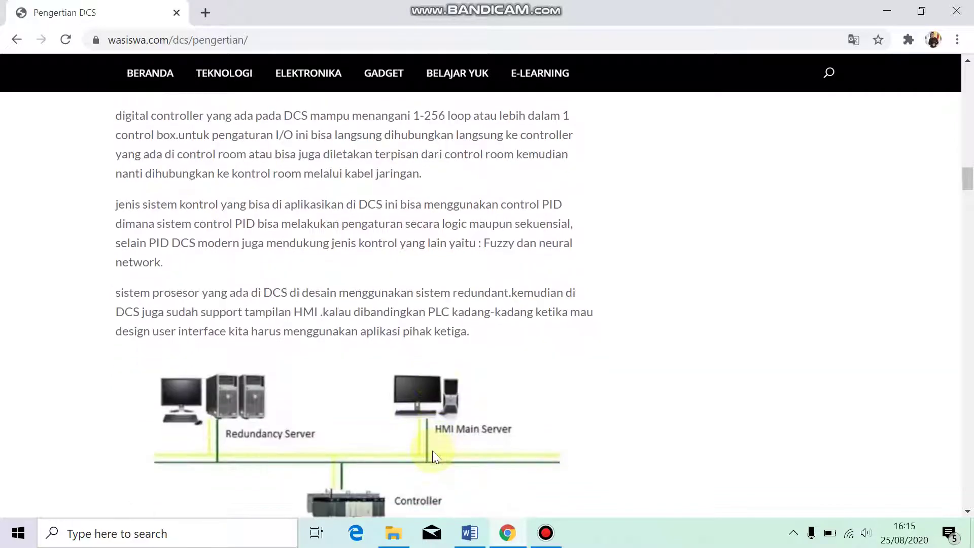
scroll(432, 450, down, 3)
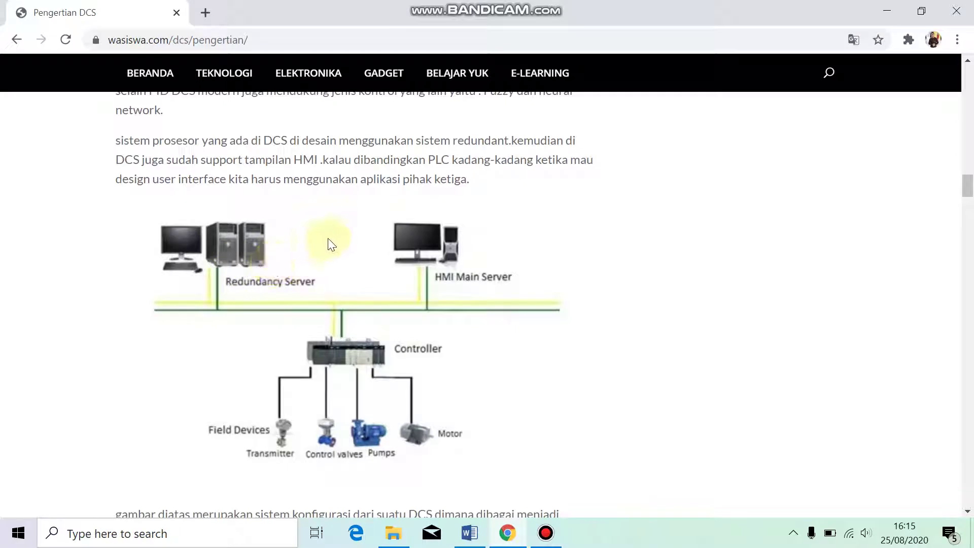
scroll(333, 236, up, 1)
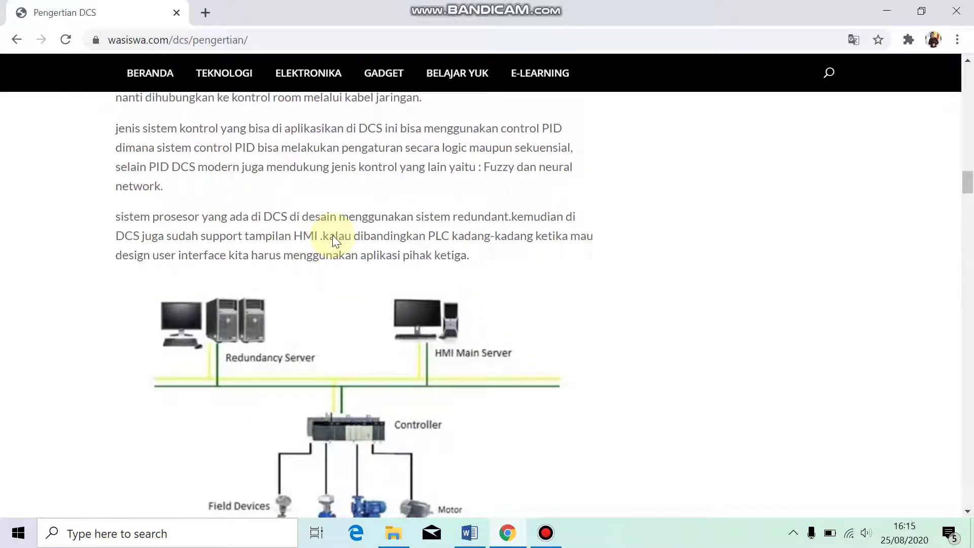
scroll(333, 235, down, 3)
scroll(333, 236, up, 1)
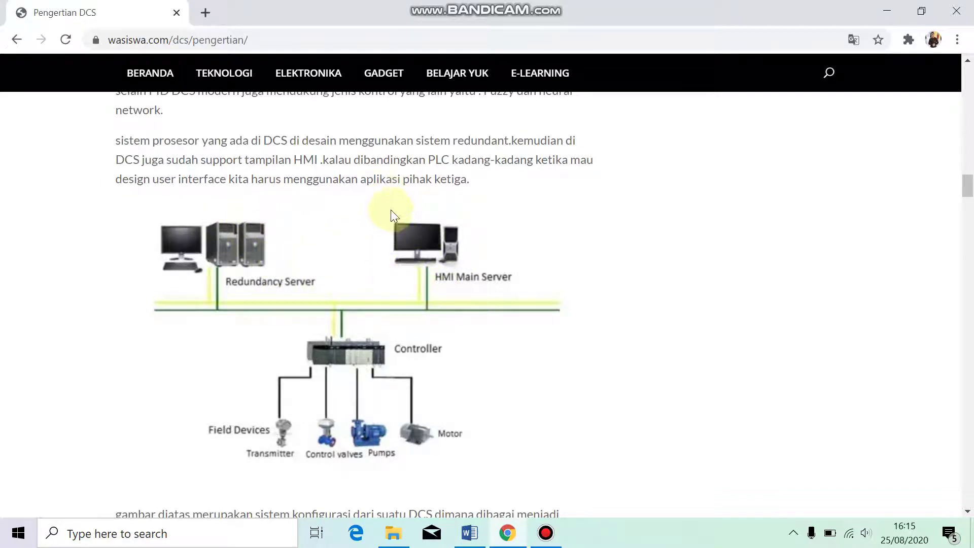
scroll(383, 193, up, 1)
scroll(390, 239, down, 1)
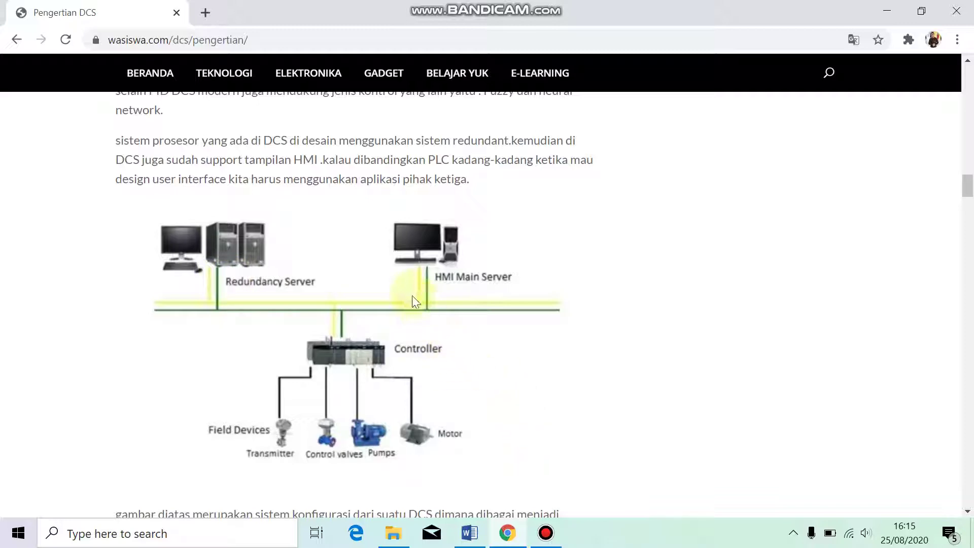
scroll(412, 297, up, 3)
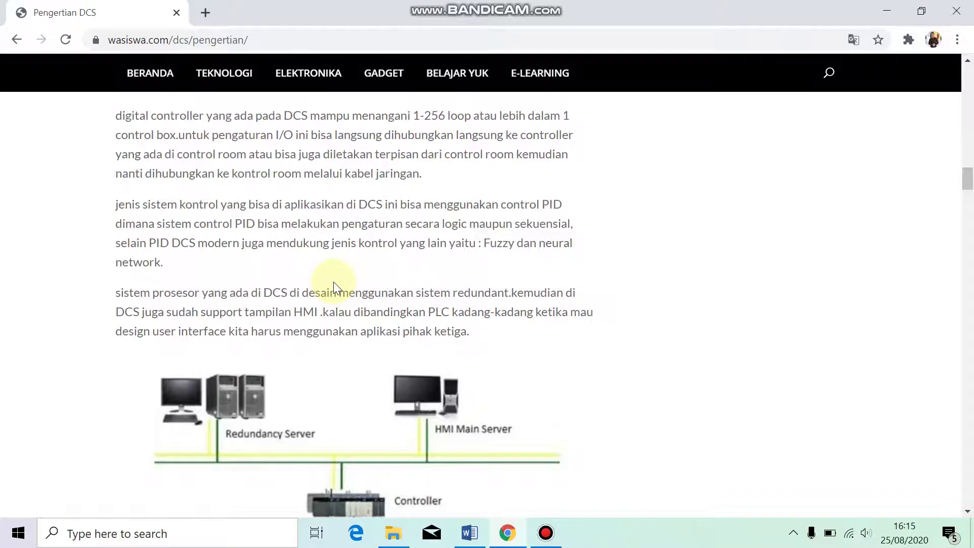
- Compare the list of main DCS parts (FCS, HIS, Vnet/IP) with the configuration diagram above it
scroll(333, 281, down, 10)
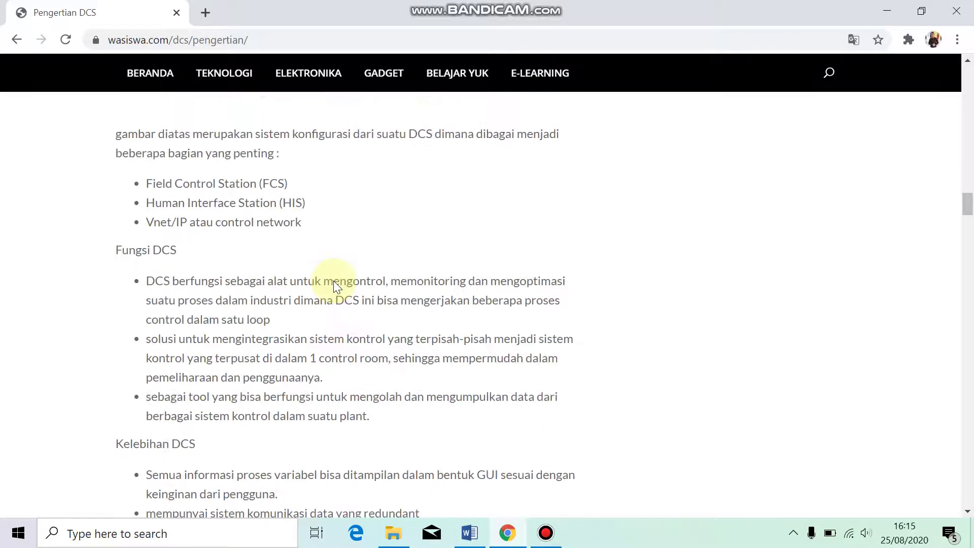
scroll(322, 249, up, 2)
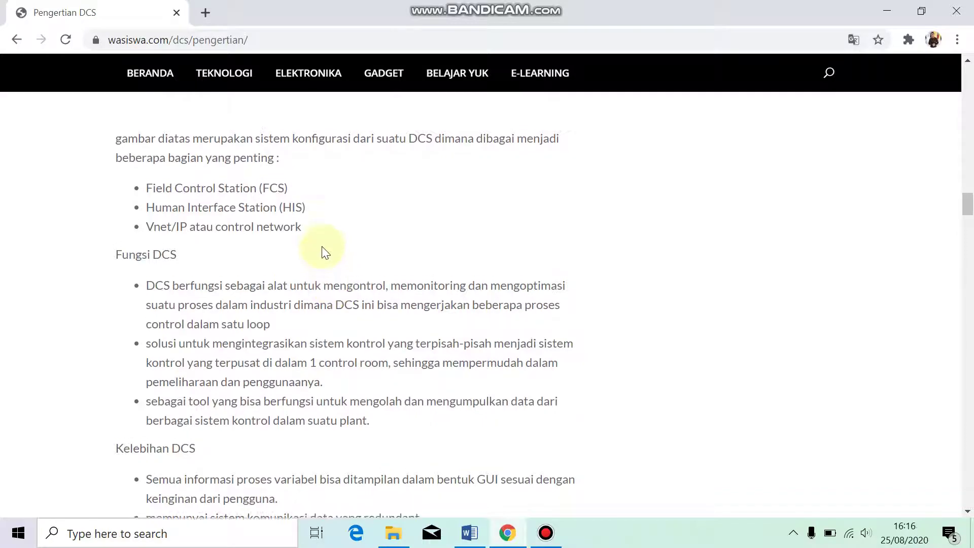
scroll(299, 218, up, 5)
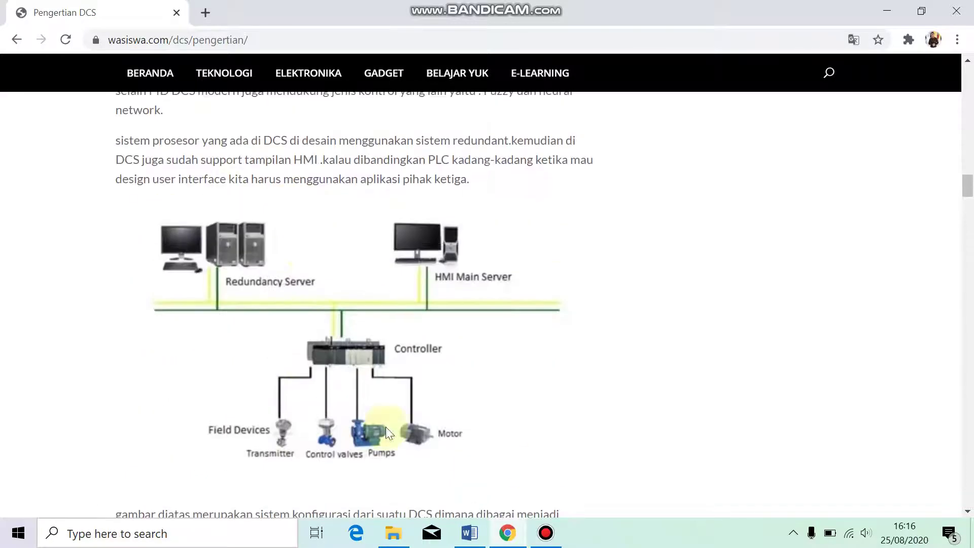
scroll(465, 427, down, 2)
scroll(465, 427, down, 2)
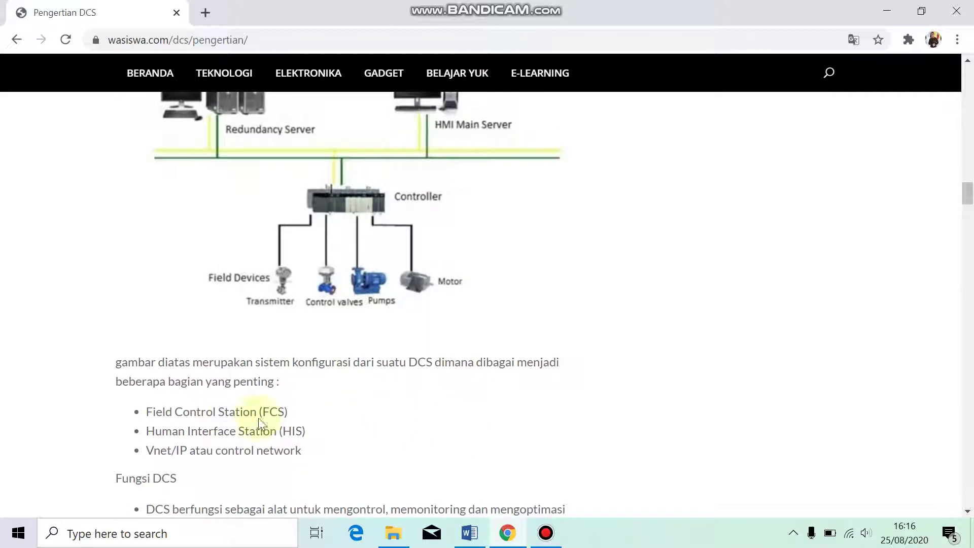
scroll(188, 436, down, 2)
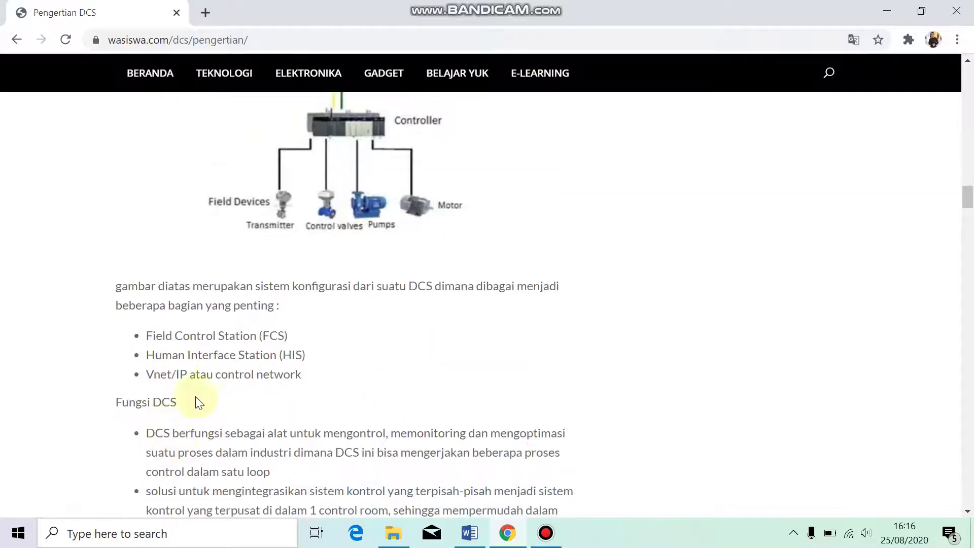
- Read the Fungsi DCS and Kelebihan DCS lists and the loop system components under Cara Kerja DCS
scroll(282, 421, down, 4)
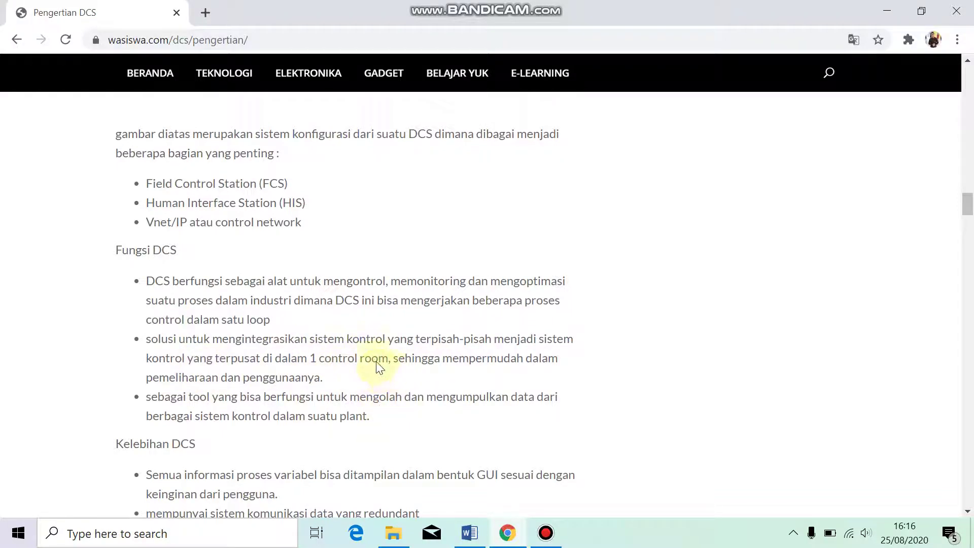
scroll(293, 410, down, 1)
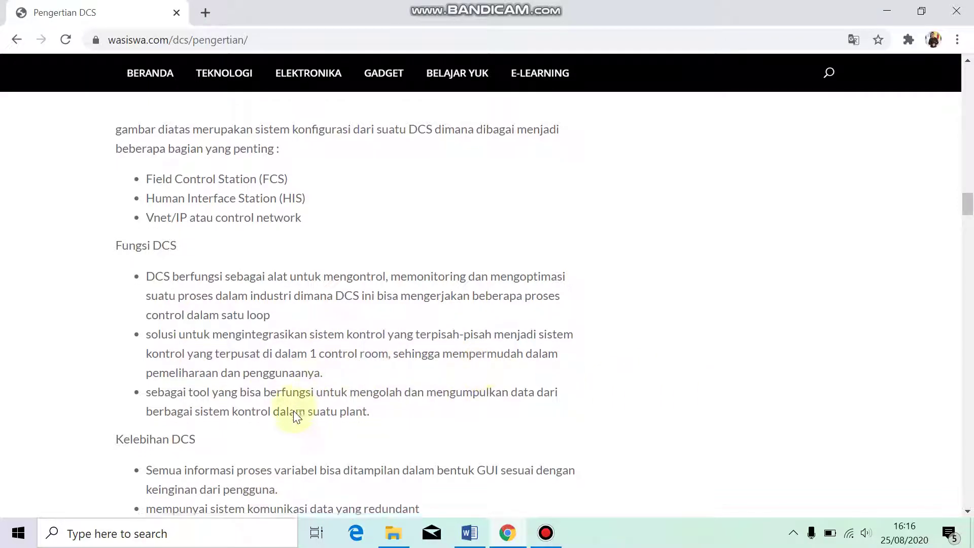
scroll(294, 414, down, 1)
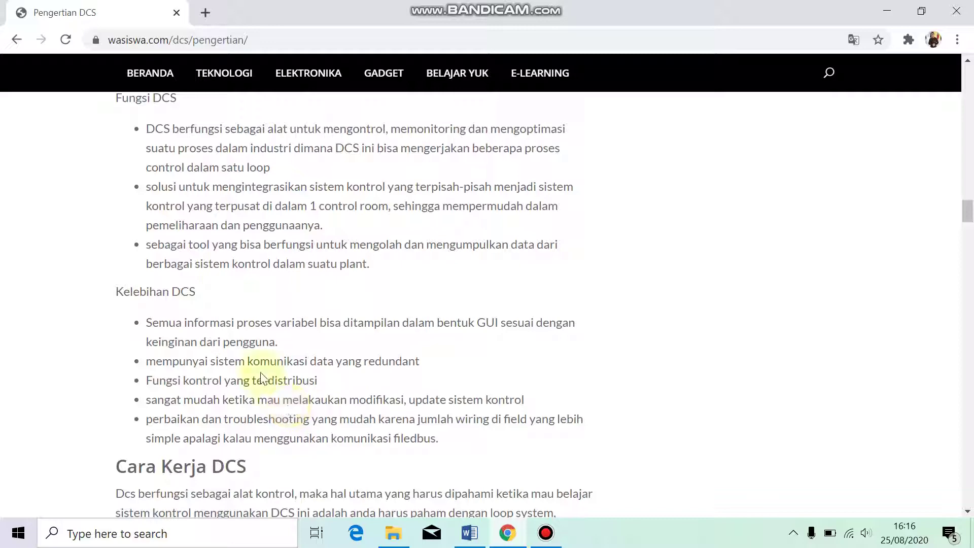
scroll(300, 318, down, 3)
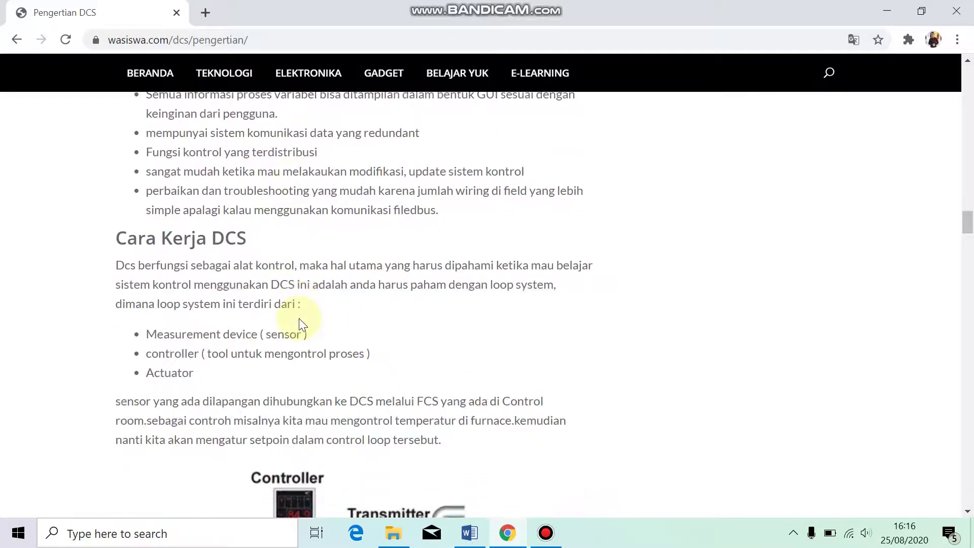
scroll(299, 318, up, 1)
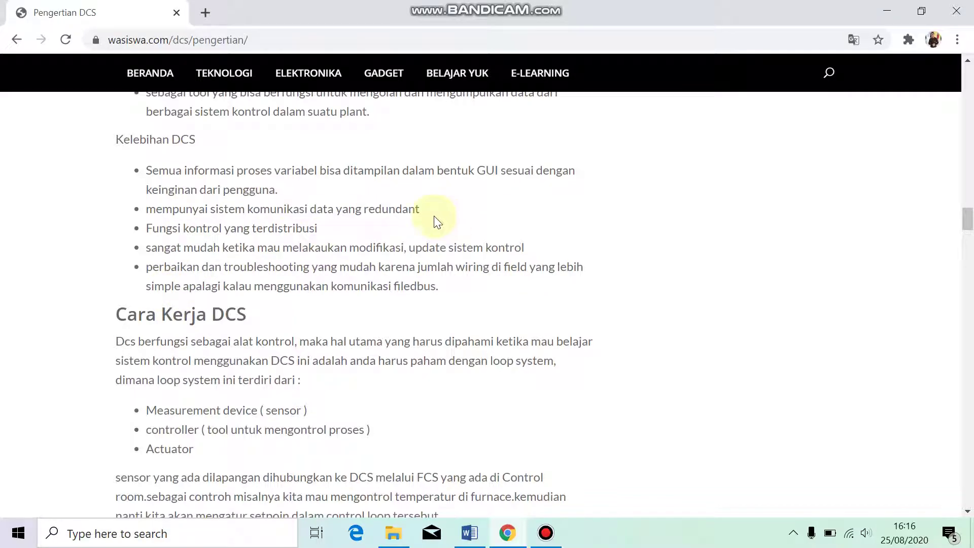
scroll(435, 218, down, 3)
scroll(435, 218, down, 1)
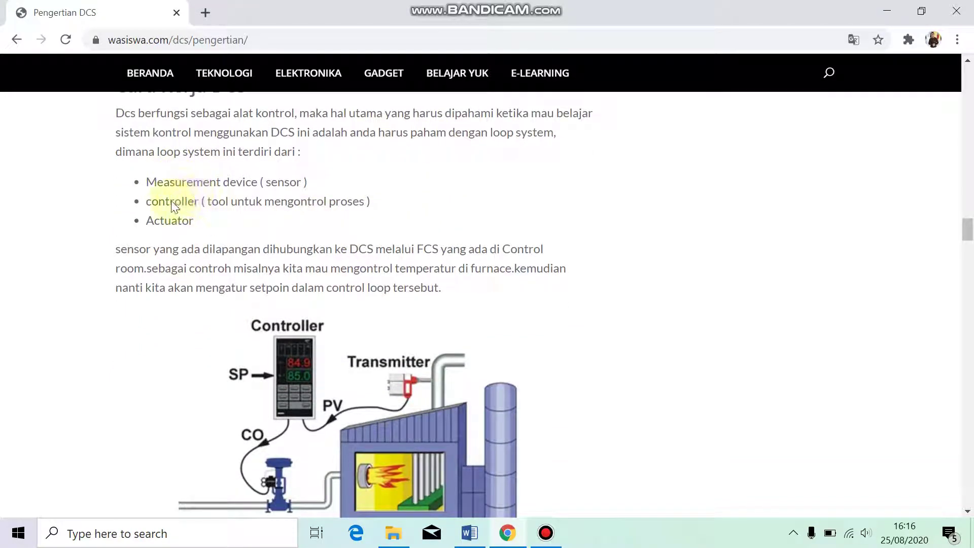
- Examine the furnace temperature control loop diagram and read the paragraphs on its sensor, controller and control valve
scroll(209, 243, down, 1)
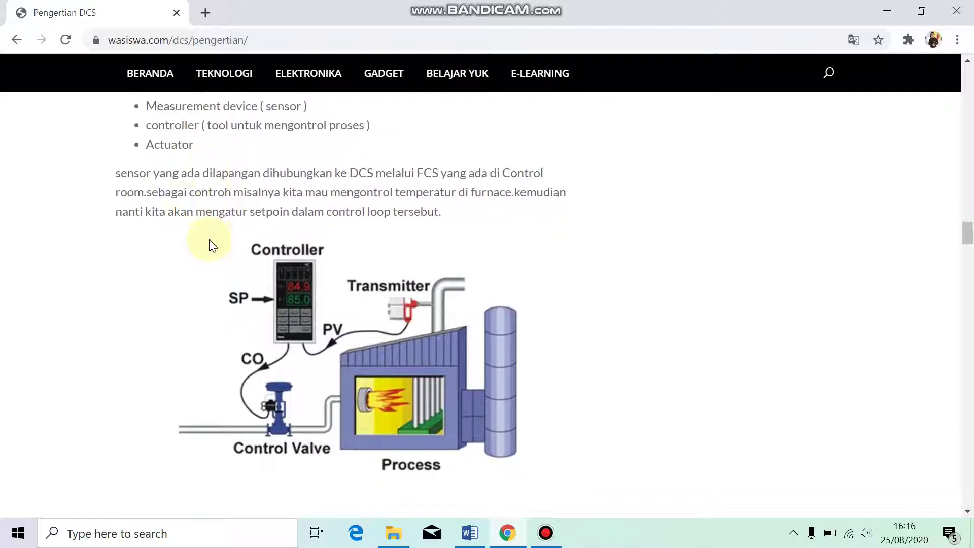
scroll(212, 245, down, 1)
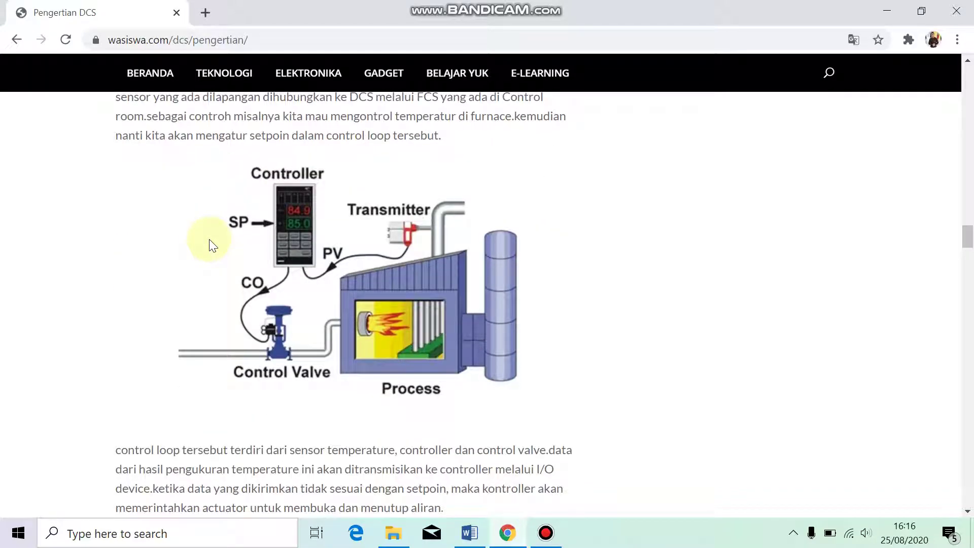
scroll(209, 244, up, 1)
scroll(213, 245, down, 1)
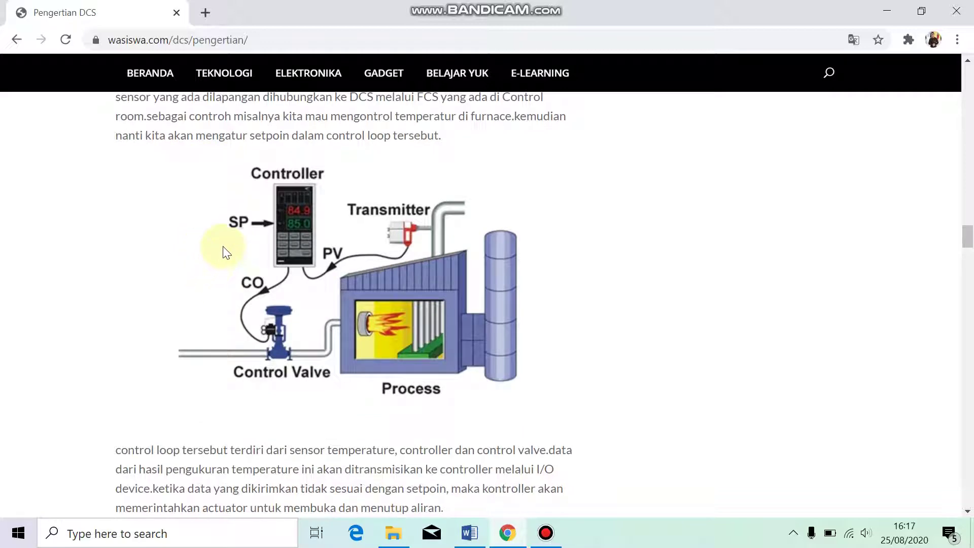
scroll(223, 250, down, 2)
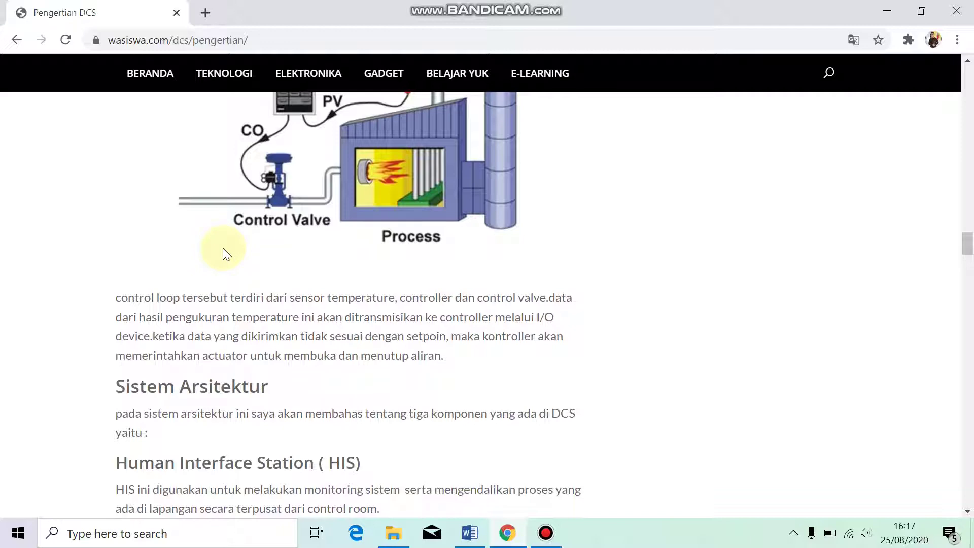
- Read the Sistem Arsitektur sections on the Human Interface Station and controller station, and examine the FCS cabinet photo
scroll(226, 253, down, 4)
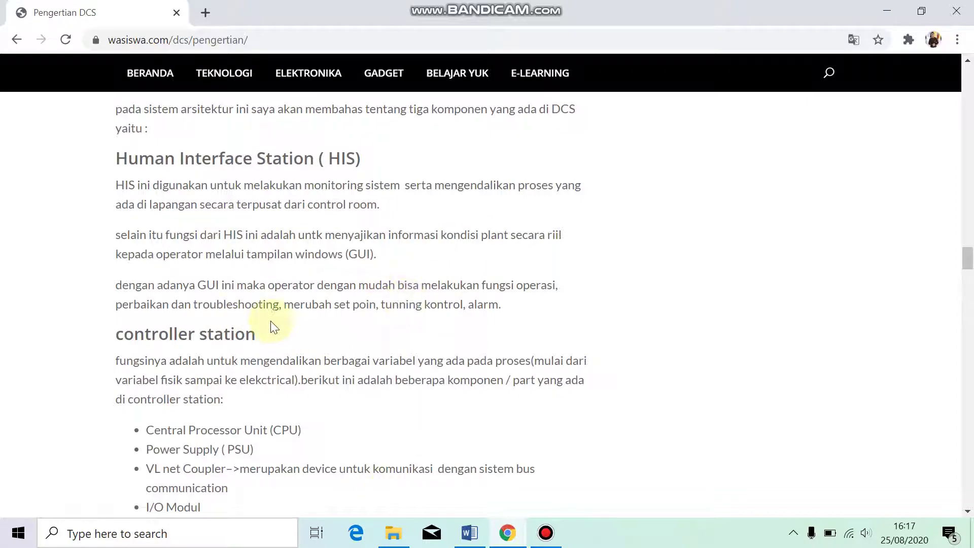
scroll(273, 326, down, 2)
scroll(273, 327, down, 5)
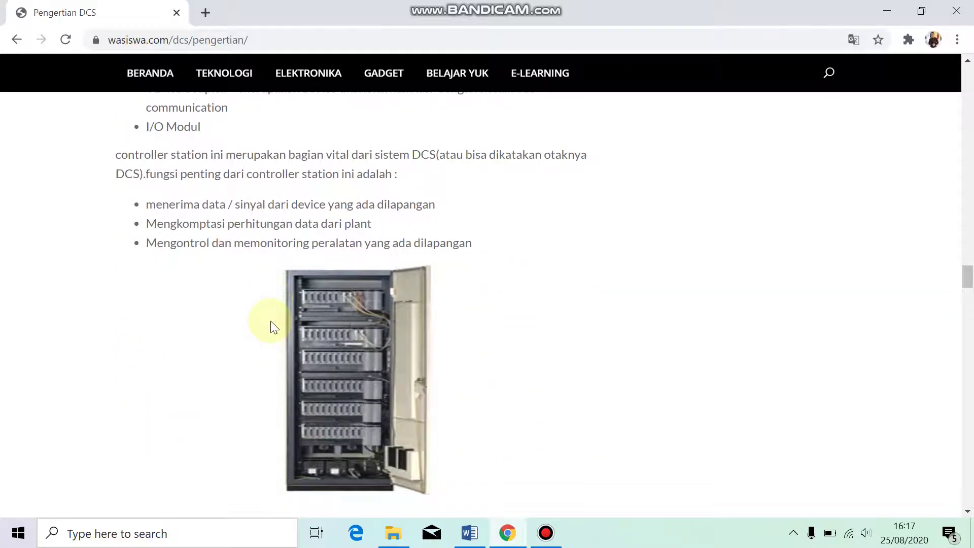
scroll(270, 321, down, 2)
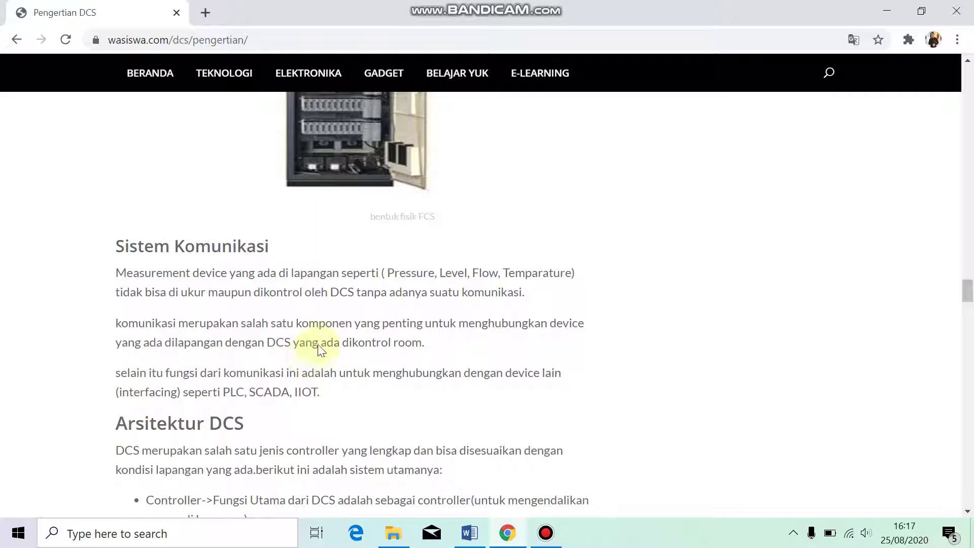
- Read the Sistem Komunikasi section and the list of main systems under Arsitektur DCS
scroll(310, 351, up, 3)
scroll(318, 344, down, 7)
scroll(316, 339, down, 1)
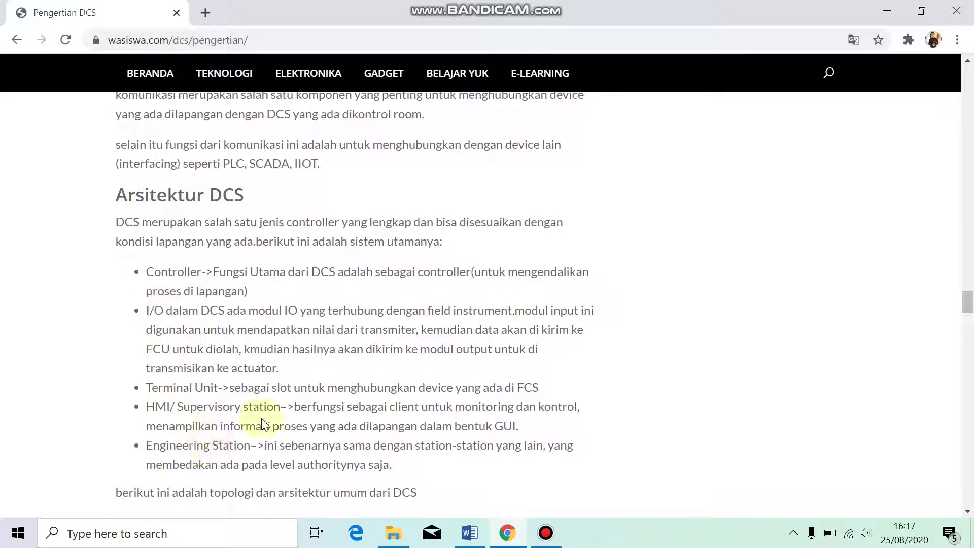
- Examine the DCS pyramid, the general topology diagram and the vendor architecture examples from ABB, Yokogawa and Honeywell
scroll(305, 402, down, 3)
scroll(306, 401, down, 5)
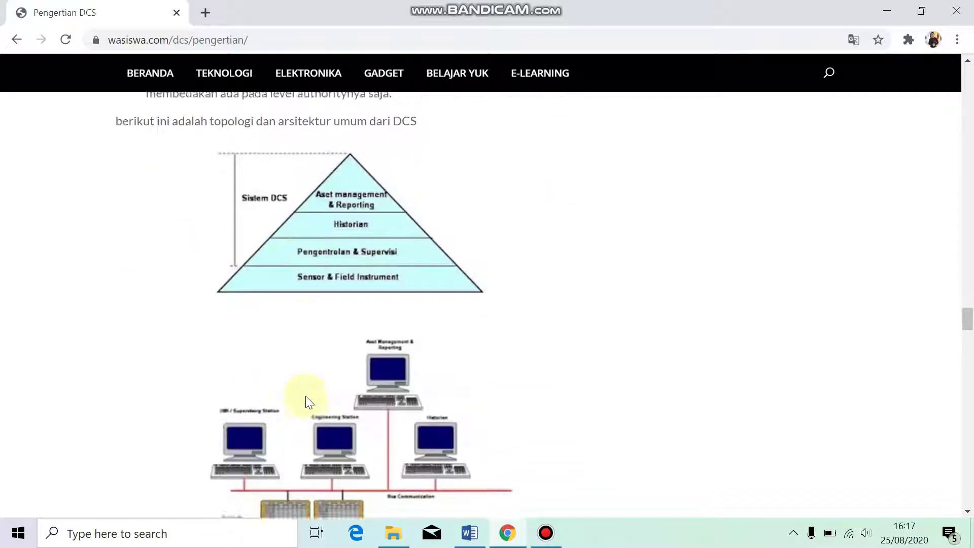
scroll(300, 338, down, 3)
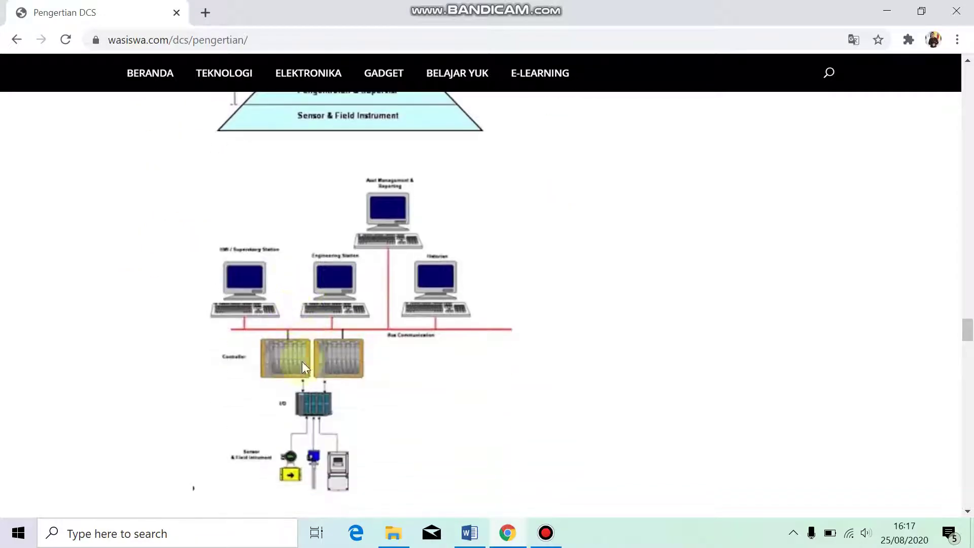
scroll(376, 335, down, 5)
scroll(374, 342, down, 2)
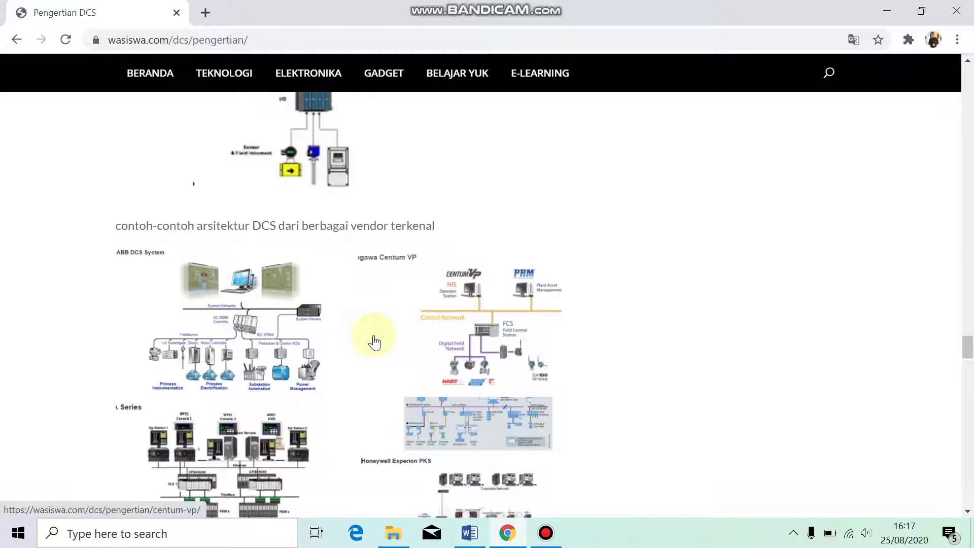
scroll(375, 343, down, 2)
scroll(374, 343, down, 2)
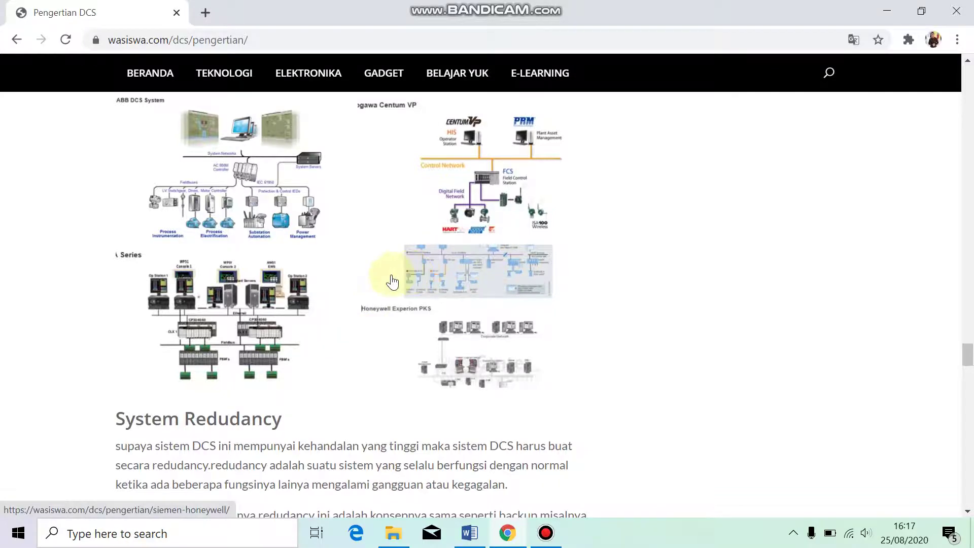
- Read the System Redudancy section and the introduction to the types of redundancy systems
scroll(392, 280, down, 3)
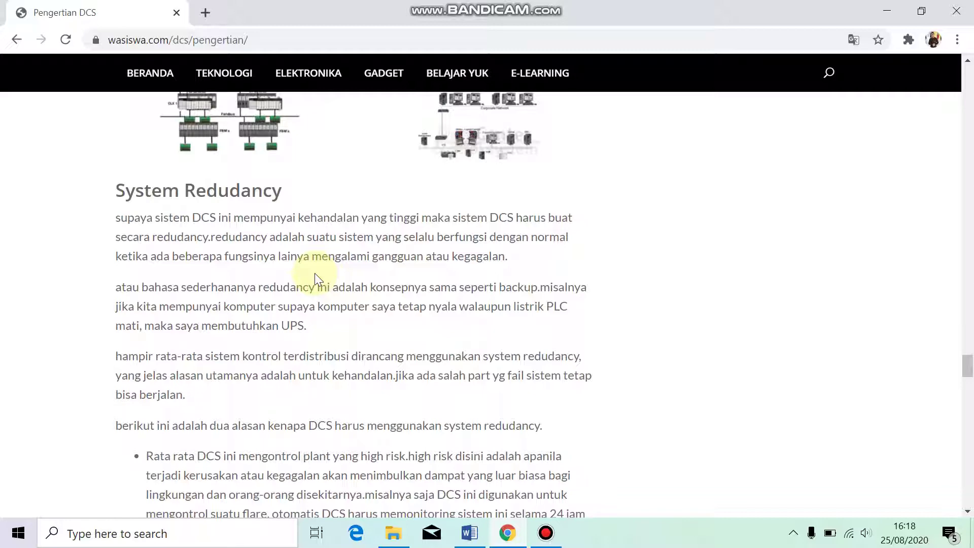
scroll(314, 277, down, 5)
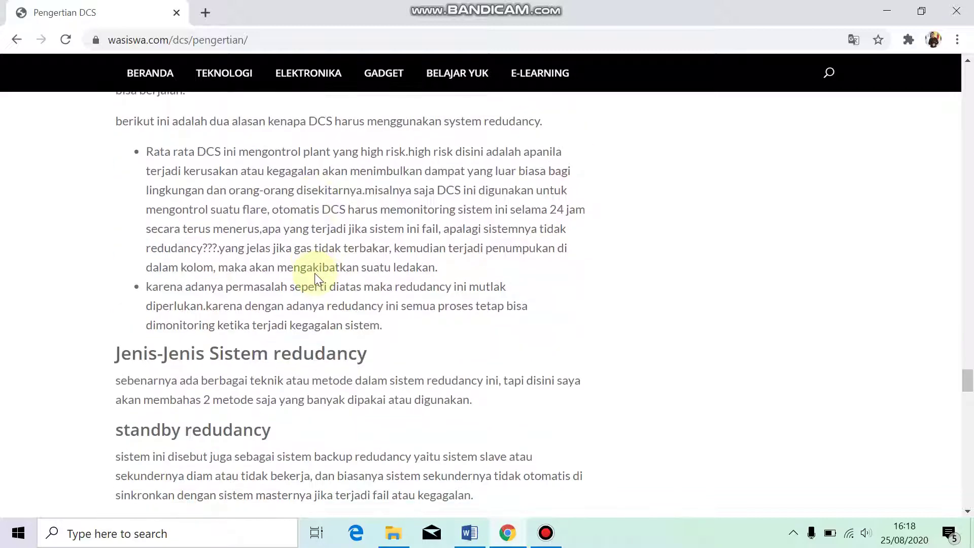
scroll(314, 277, down, 3)
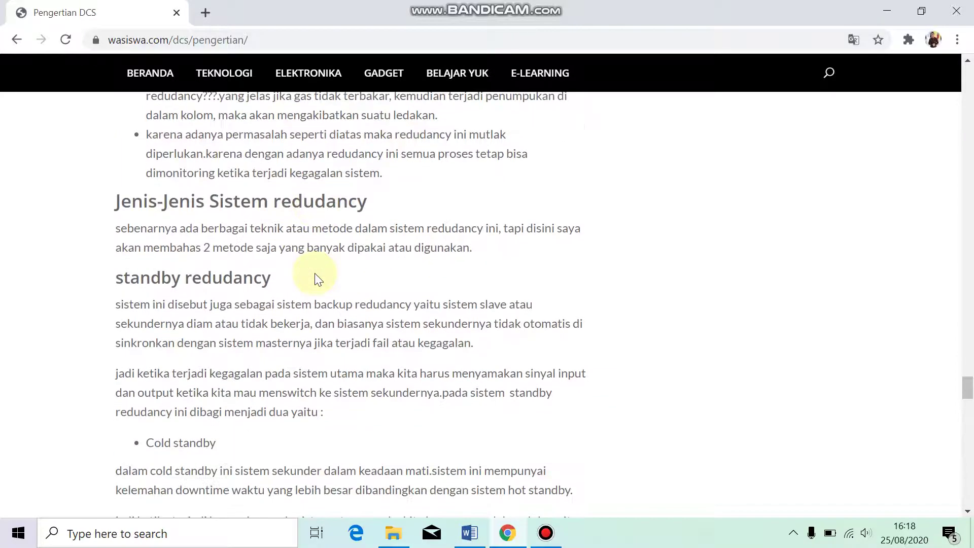
scroll(315, 277, down, 2)
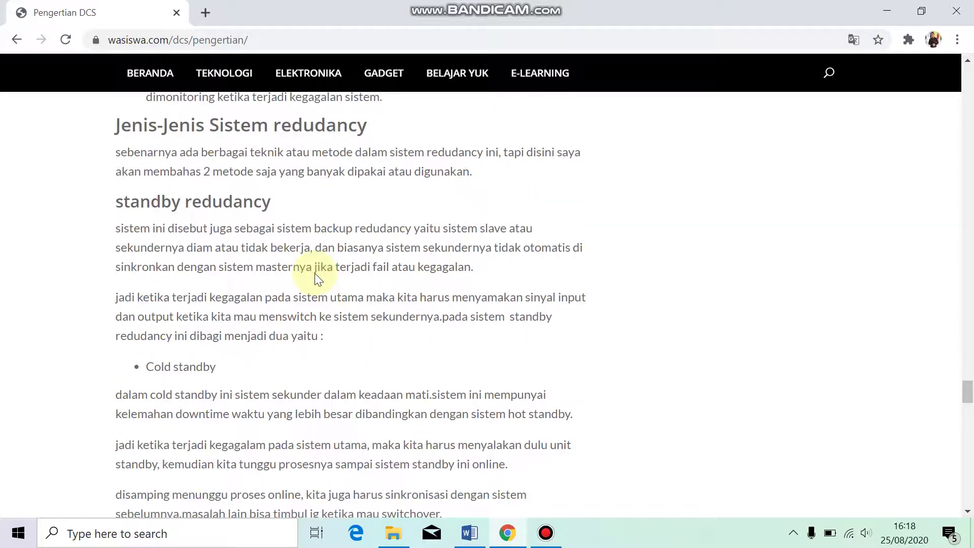
- Read the cold standby, hot standby and N modular redundancy explanations through to the five exercise questions
scroll(315, 276, down, 1)
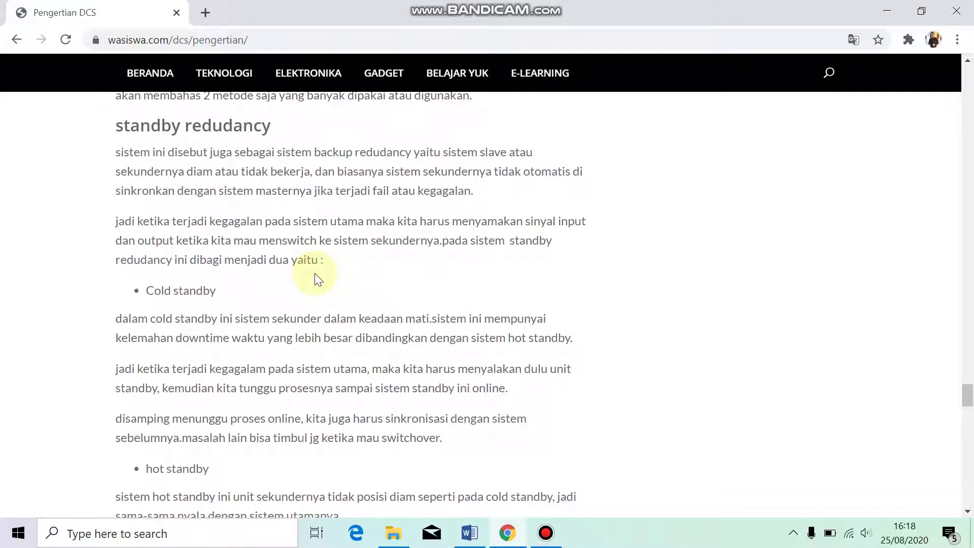
scroll(317, 280, down, 1)
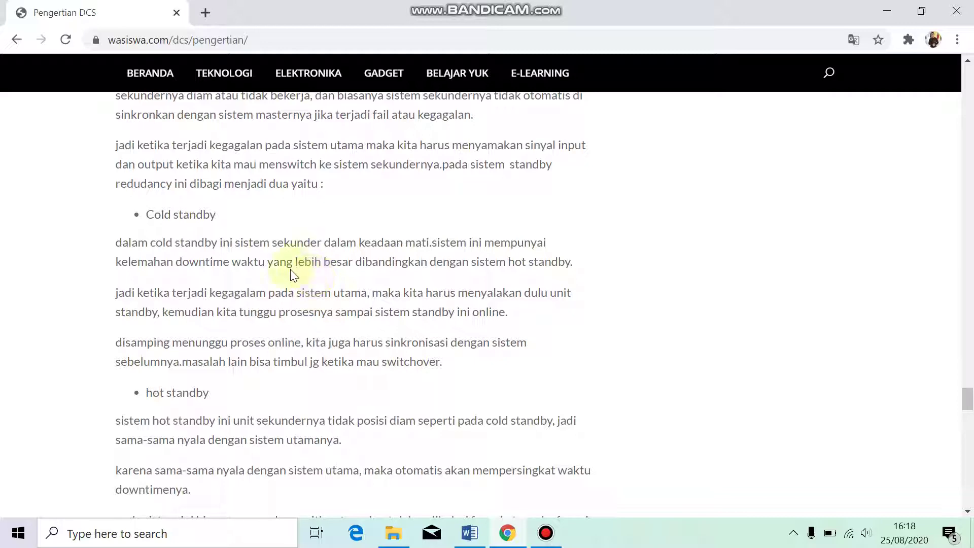
scroll(309, 300, down, 1)
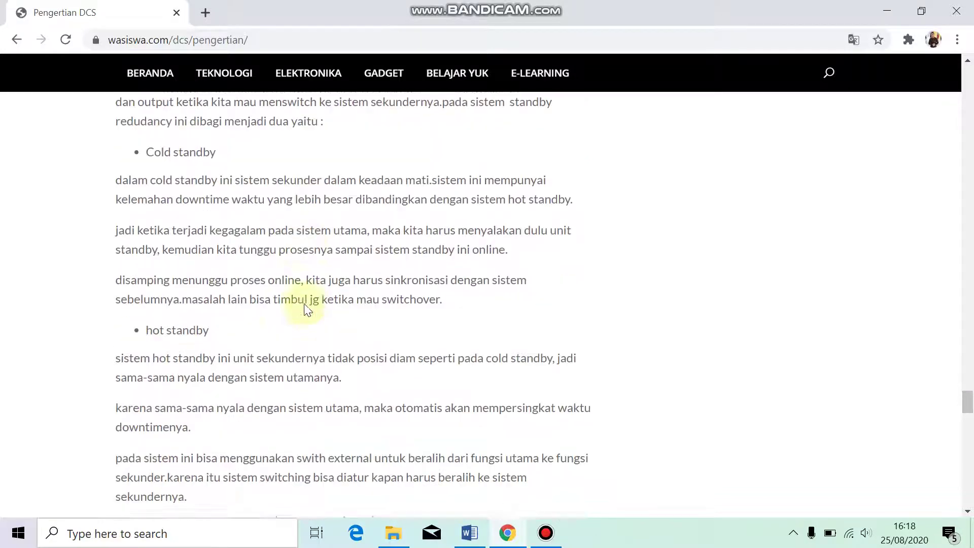
scroll(306, 310, down, 2)
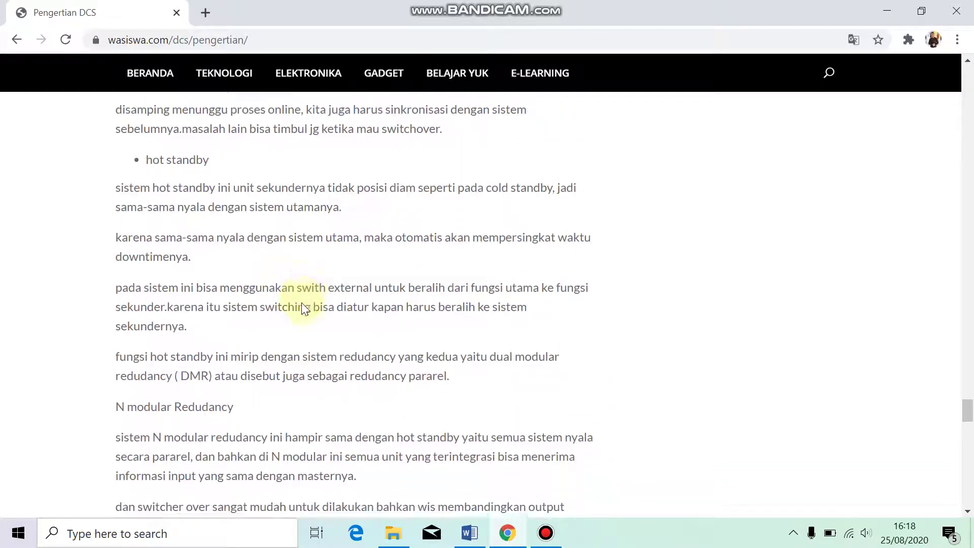
scroll(302, 303, down, 4)
scroll(301, 304, down, 1)
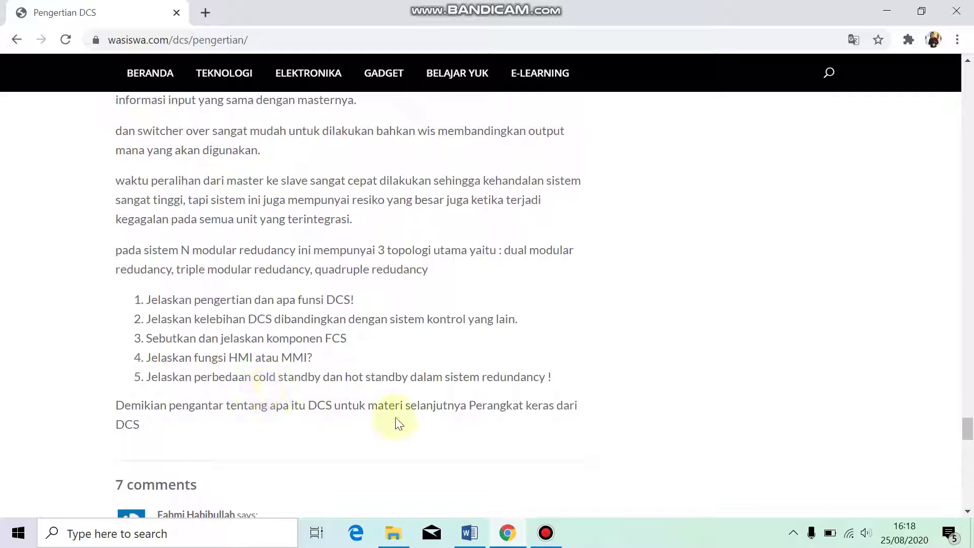
- Switch to the DCS assignment document in Word and go back to the question list at its beginning
click(469, 532)
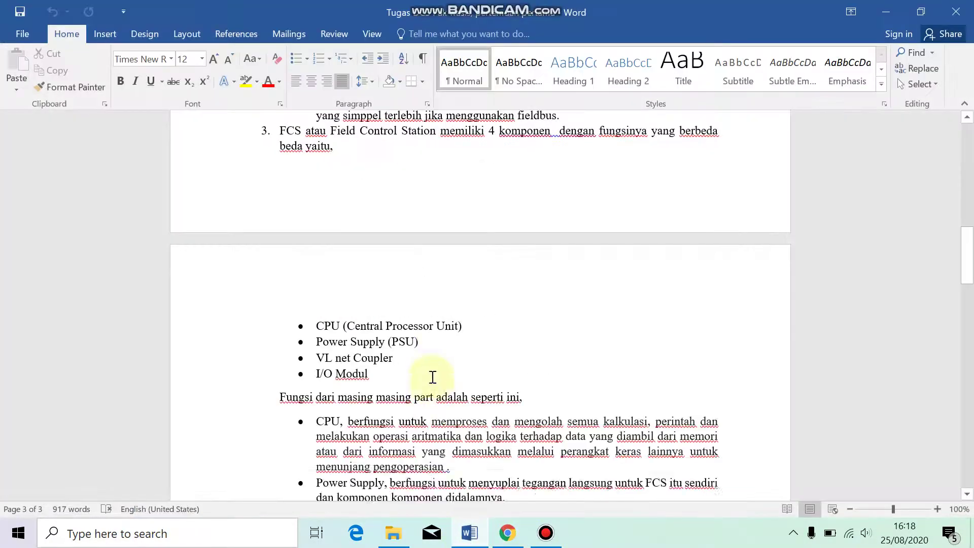
scroll(437, 342, up, 10)
scroll(439, 342, up, 8)
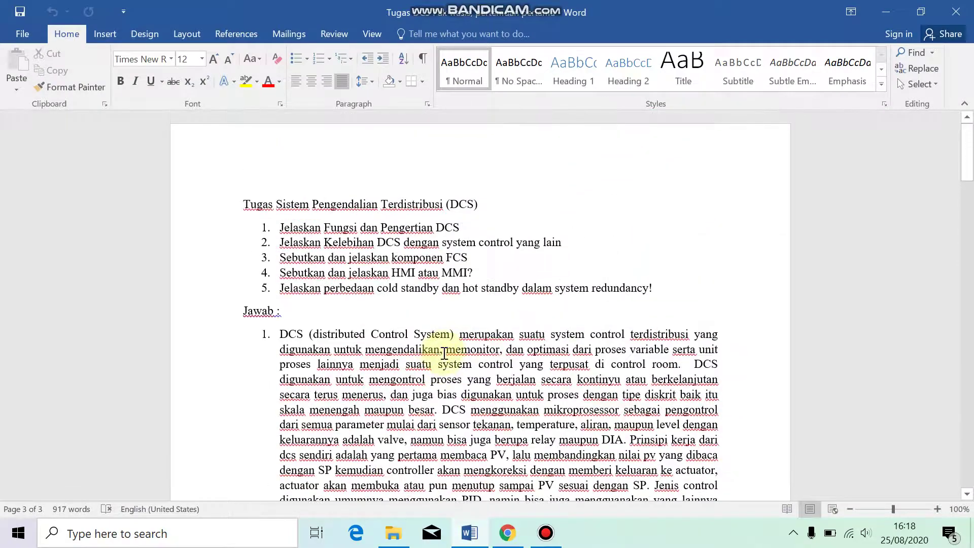
scroll(444, 352, down, 3)
scroll(445, 352, up, 1)
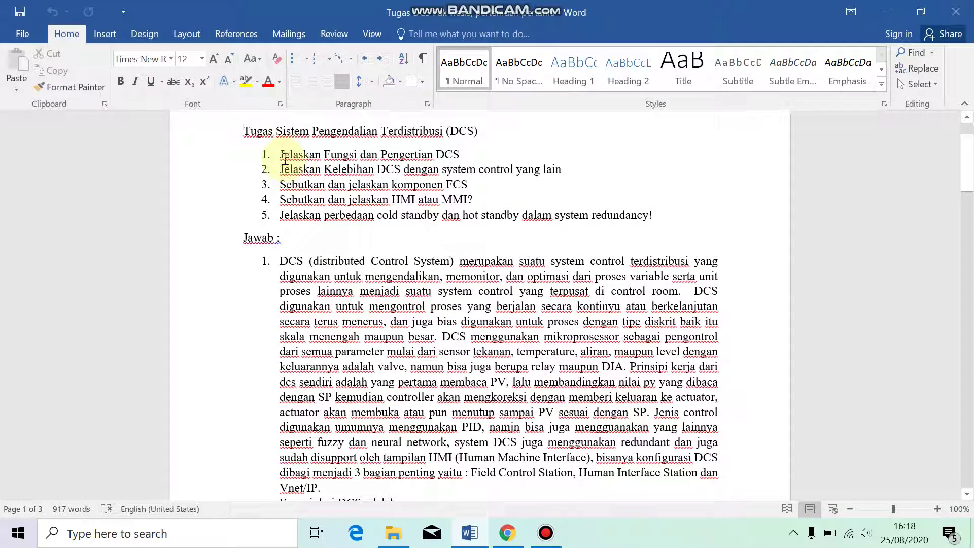
- Highlight question 1 on the function and definition of DCS and review its answer paragraph
drag(280, 155, 463, 157)
click(393, 316)
scroll(395, 317, down, 2)
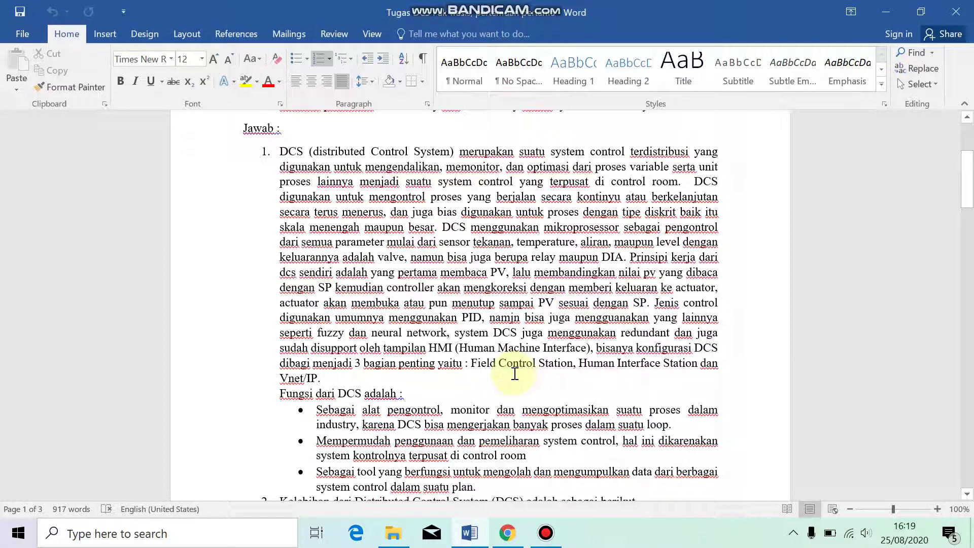
- Correct the misspelled word "bias" to "bisa" in the answer 1 paragraph
scroll(514, 374, down, 1)
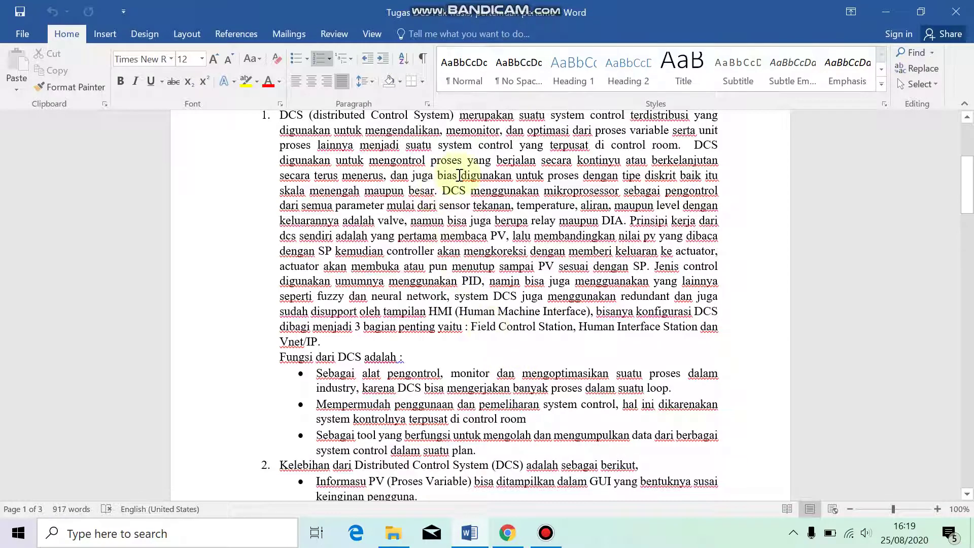
key(BackSpace)
key(BackSpace)
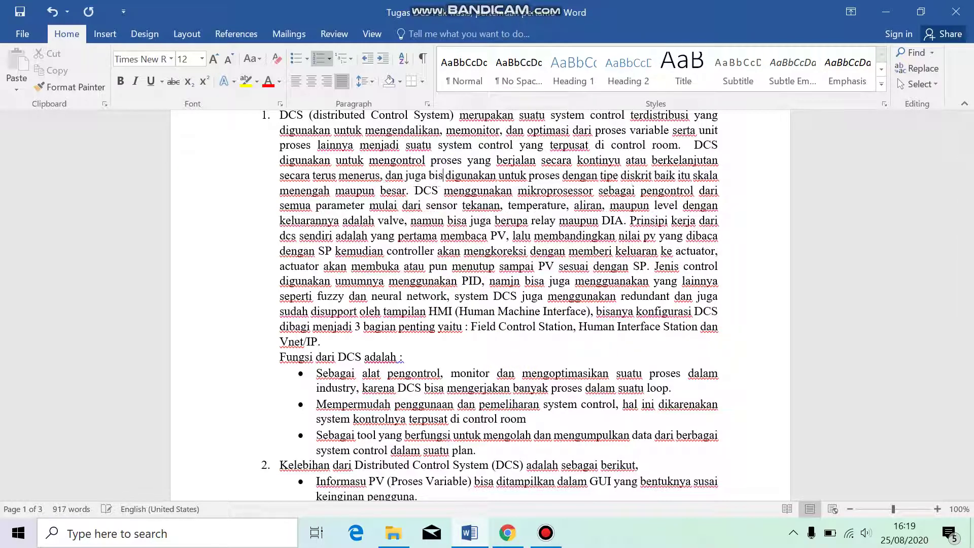
text(sa)
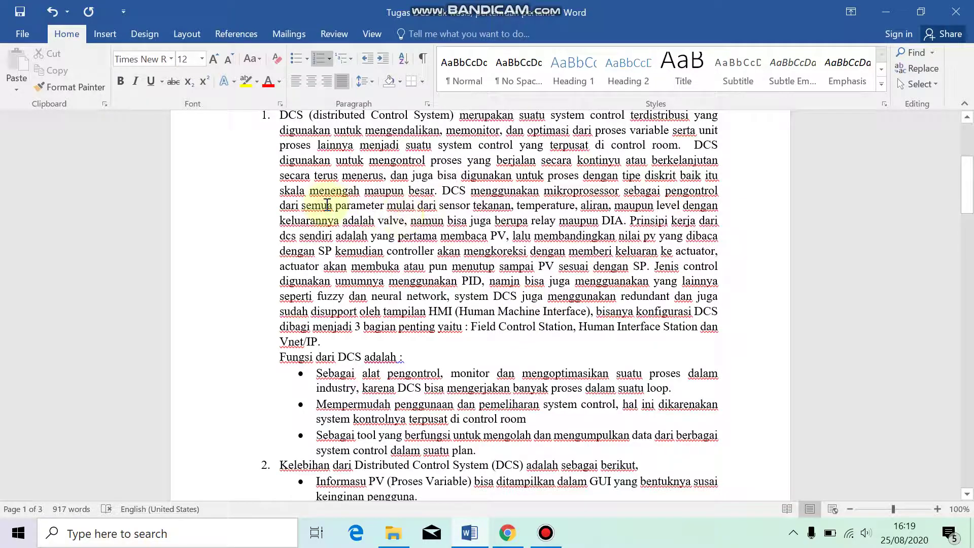
- Review the answer 1 sentences on microprocessor control, highlighting the output devices such as "valve" and the relay
click(539, 196)
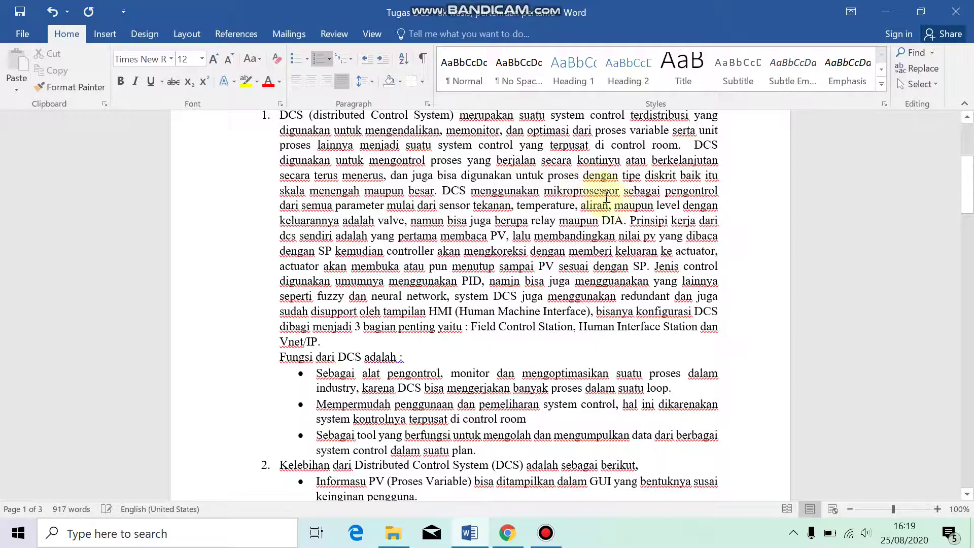
click(610, 205)
text(,)
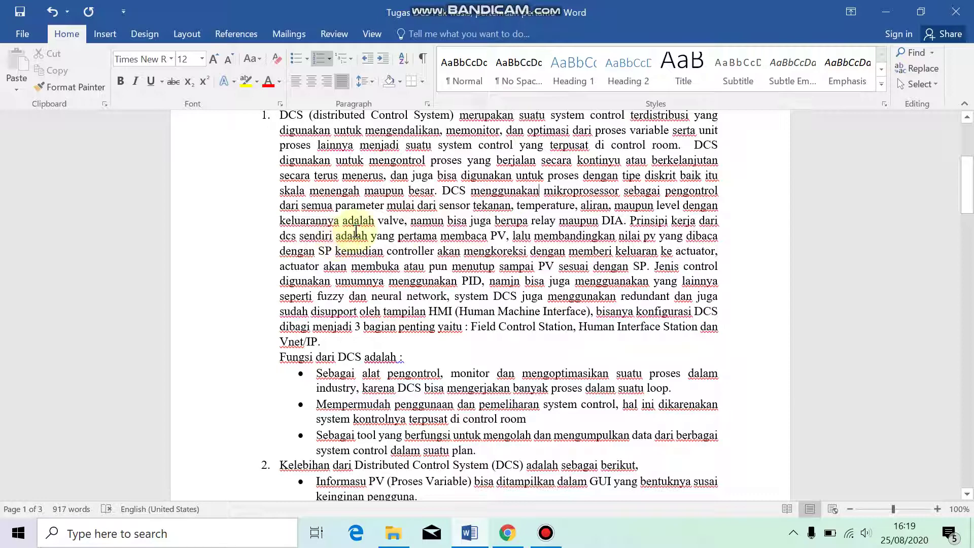
drag(385, 219, 408, 222)
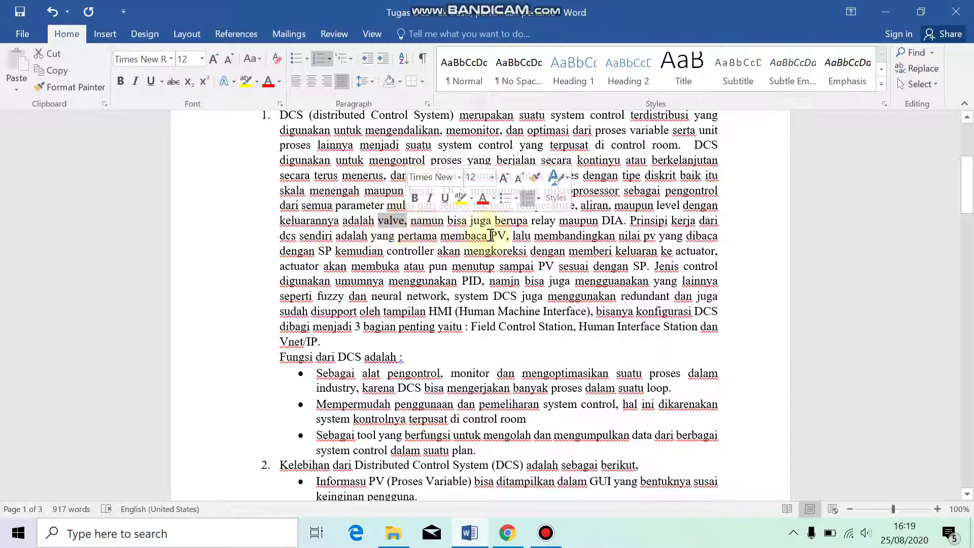
drag(529, 220, 618, 228)
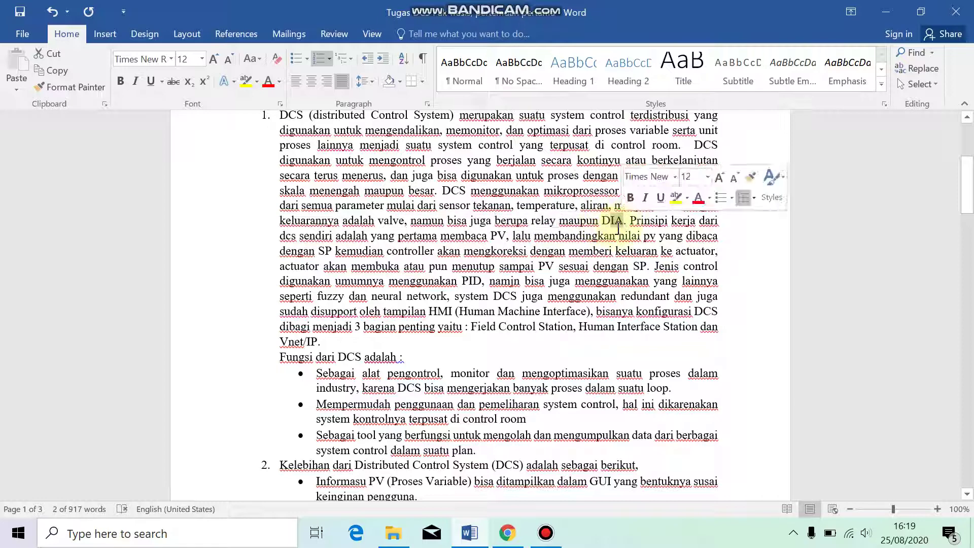
- Correct "Prinsipi" to "Prinsip" and "namjn" to "namun" in the answer 1 paragraph
click(669, 220)
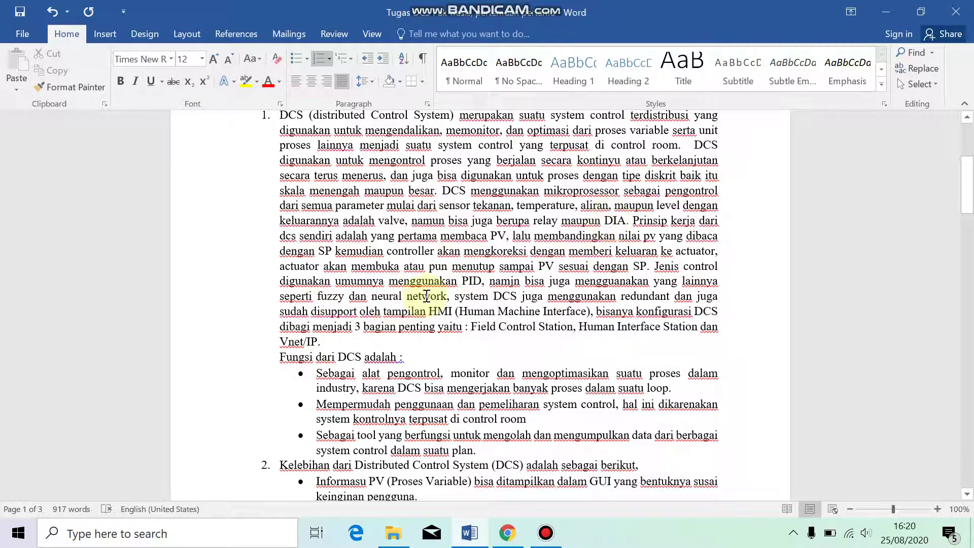
click(514, 281)
key(BackSpace)
text(u)
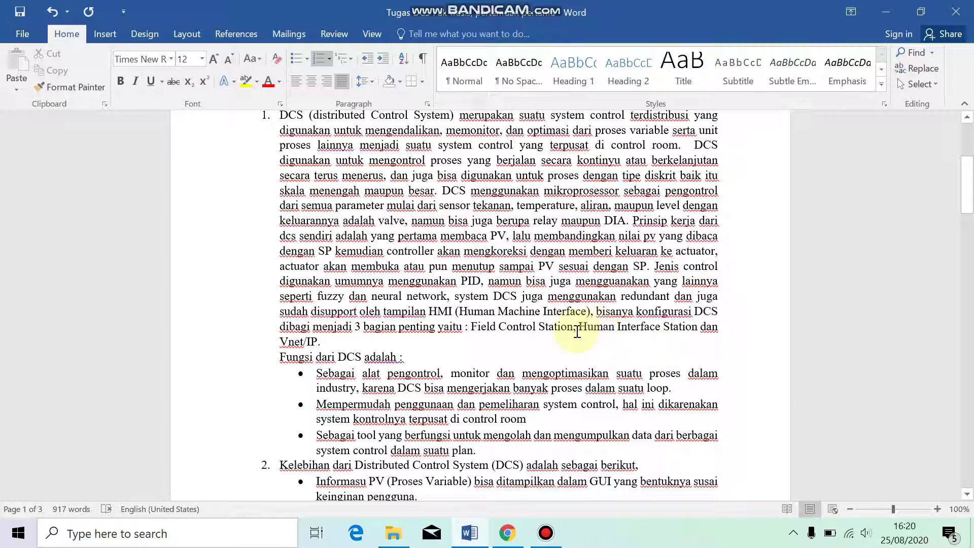
- Highlight the three DCS configuration parts at the end of the answer 1 paragraph and review the list of DCS functions below it
scroll(577, 331, down, 1)
scroll(577, 331, down, 1)
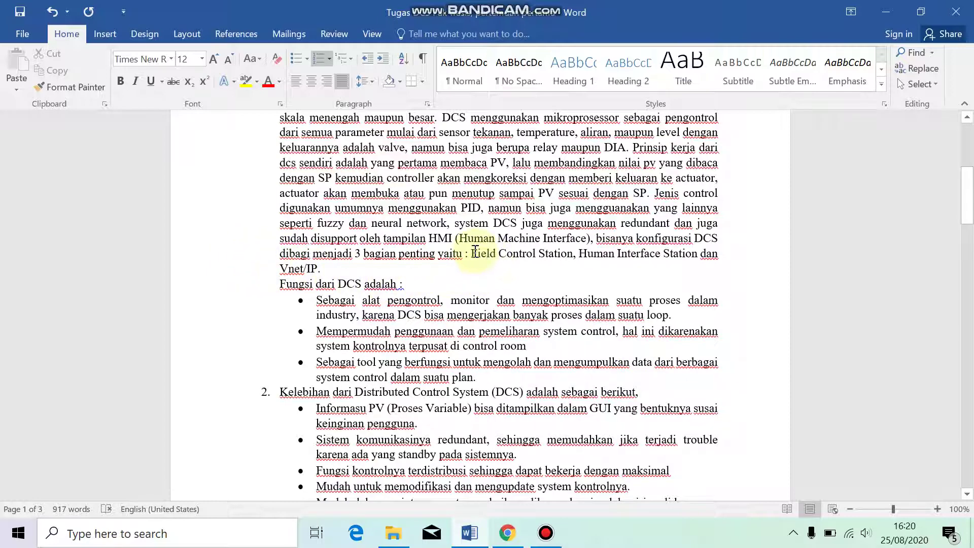
drag(475, 252, 528, 264)
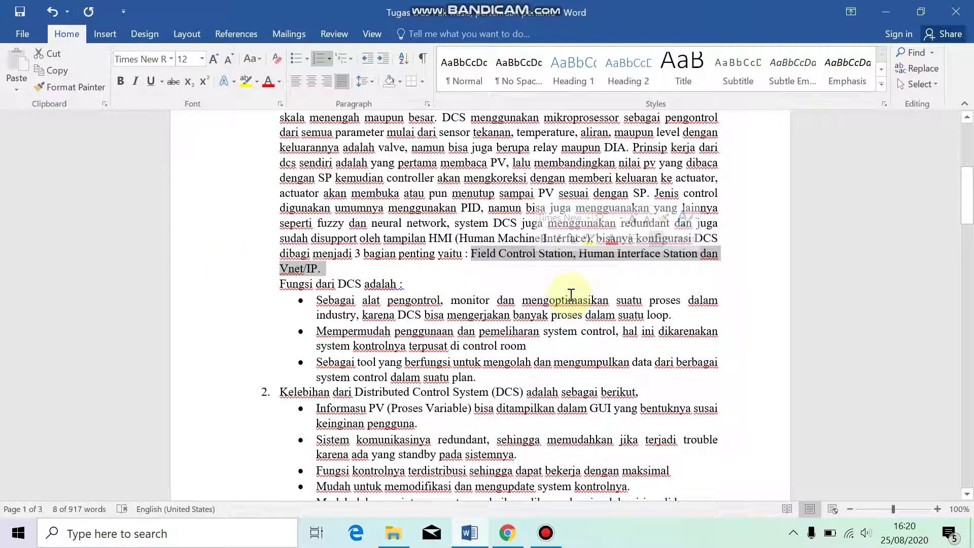
scroll(511, 348, down, 2)
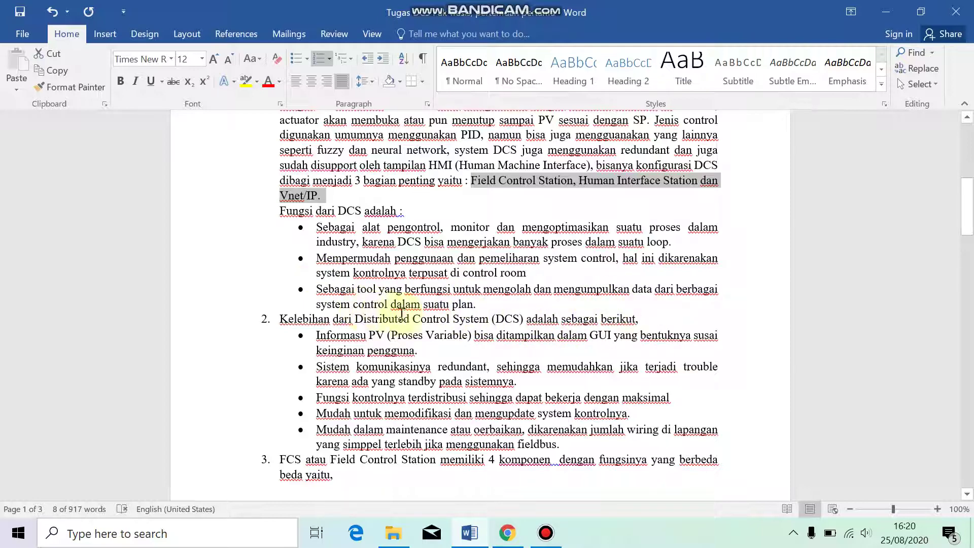
scroll(447, 348, down, 3)
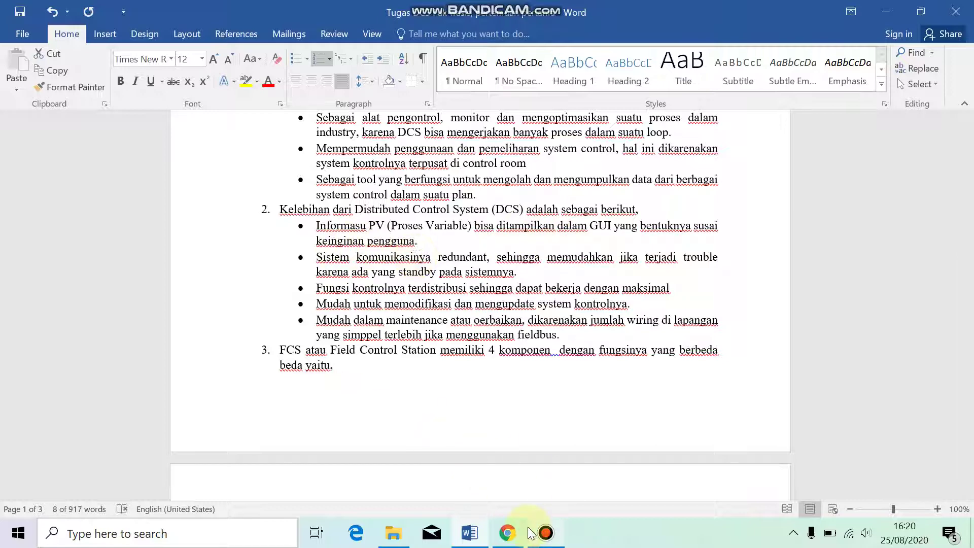
click(544, 531)
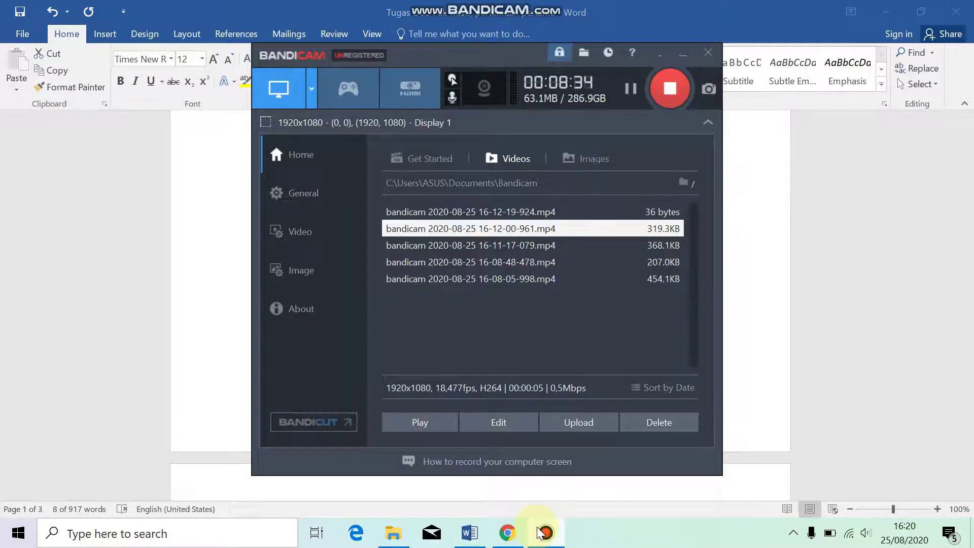
click(542, 532)
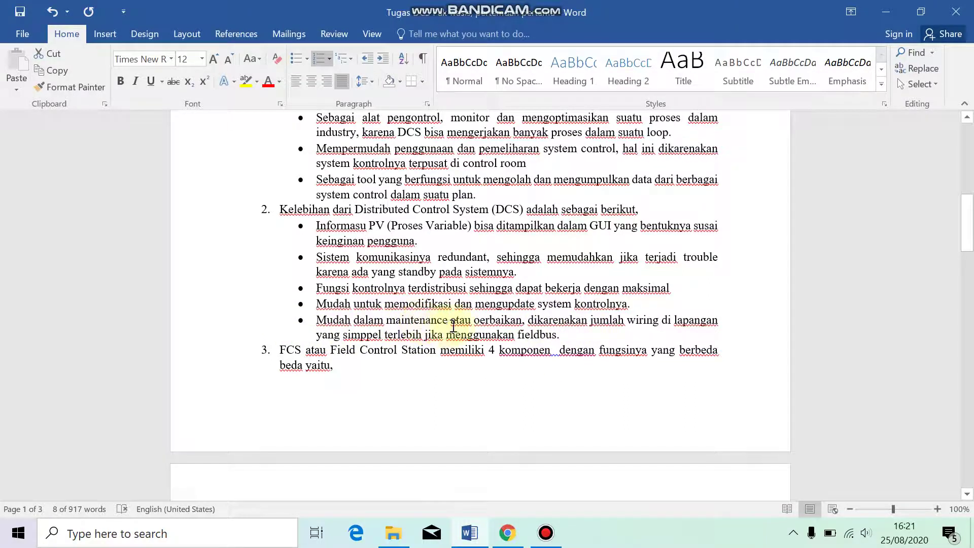
- Correct "oerbaikan" to "perbaikan" in the last bullet of answer 2
click(482, 321)
key(BackSpace)
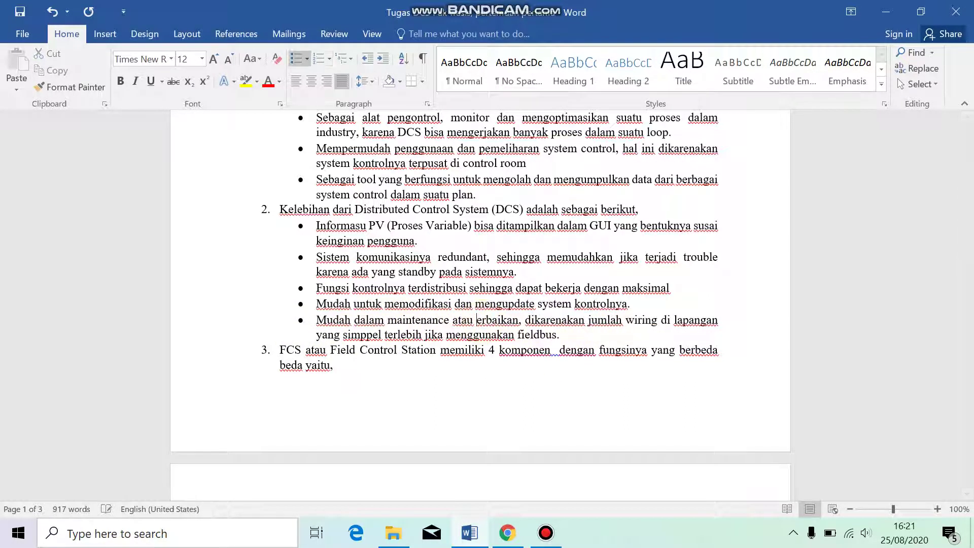
text(p)
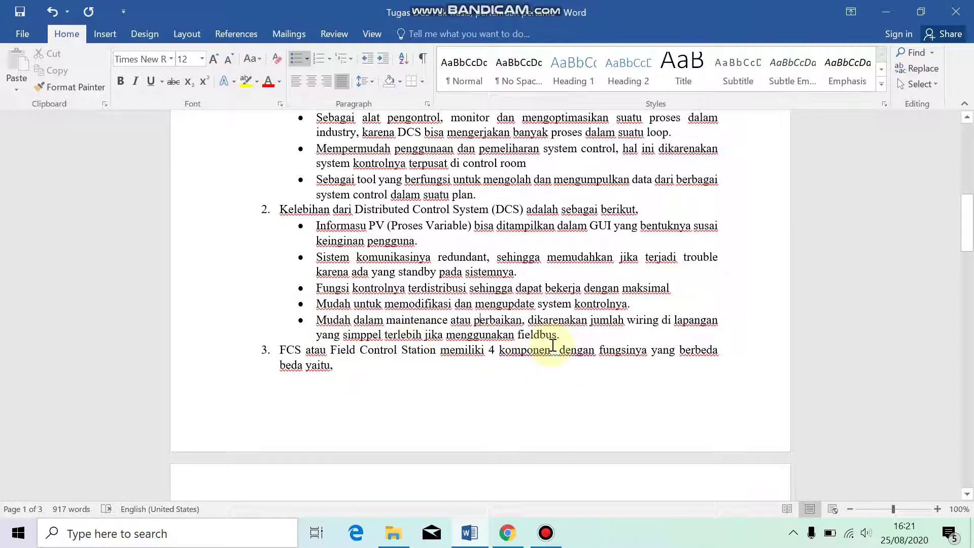
- Switch to Bandicam, stop the running screen recording, start a new one and minimize the recorder window
click(535, 546)
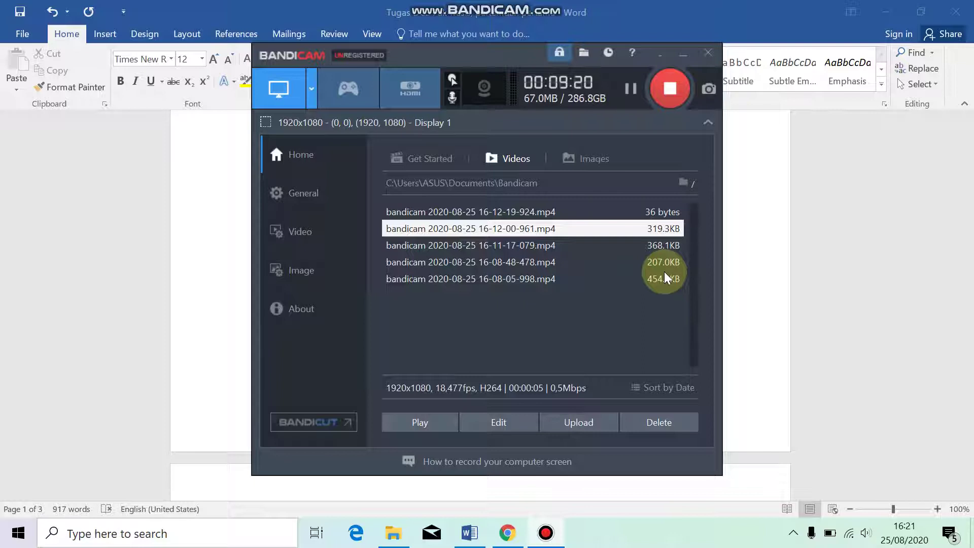
click(669, 87)
click(669, 88)
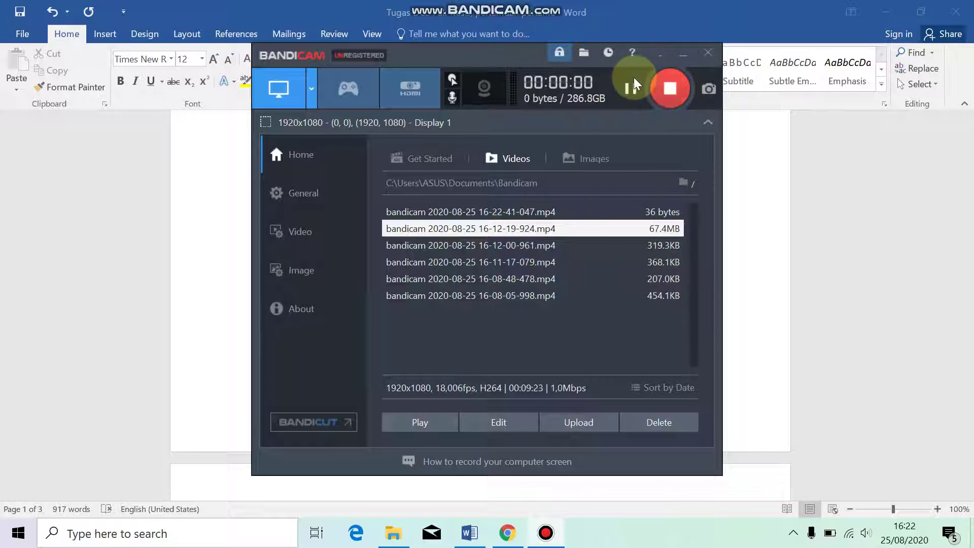
click(683, 56)
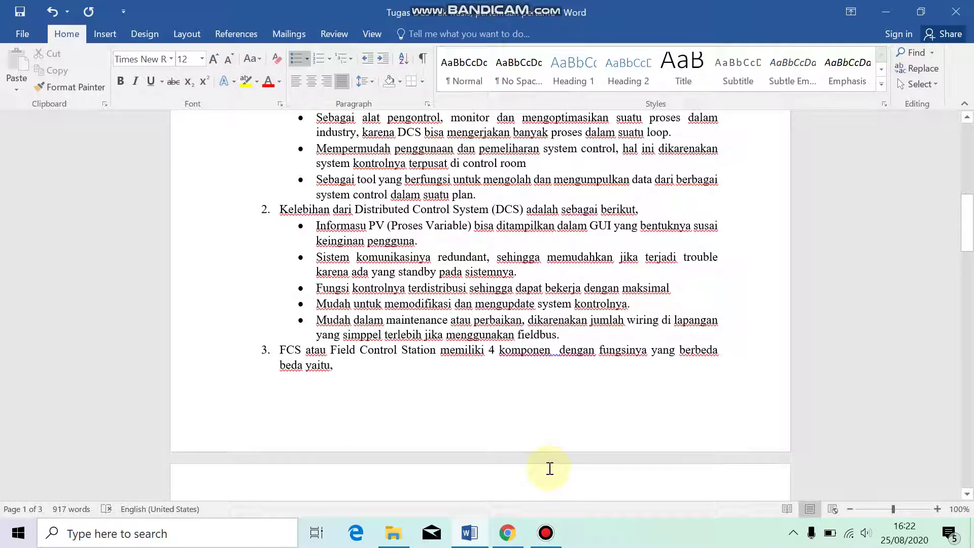
- Review the question list at the start of the document against the DCS advantages listed in answer 2
scroll(391, 294, up, 1)
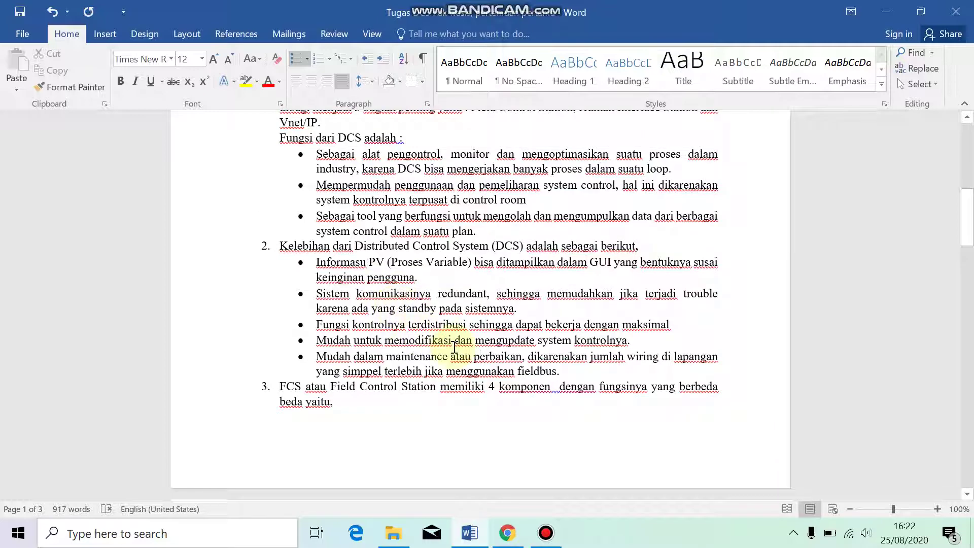
scroll(455, 343, up, 1)
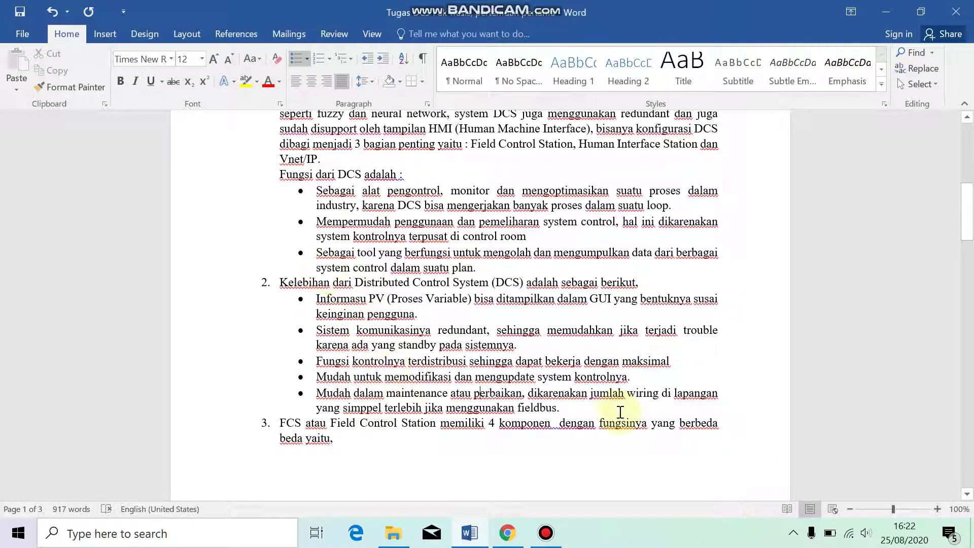
scroll(512, 335, up, 2)
scroll(507, 432, down, 2)
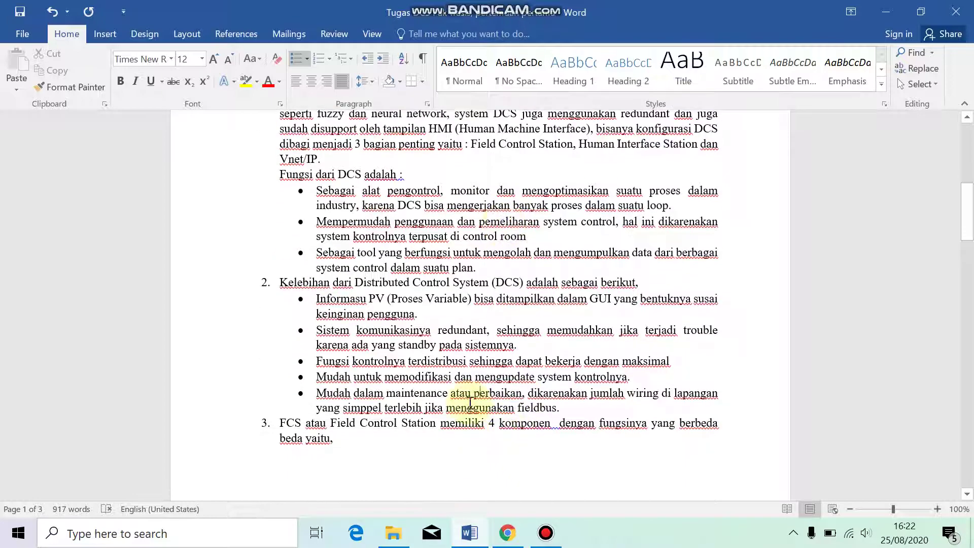
scroll(381, 348, up, 5)
scroll(387, 317, up, 5)
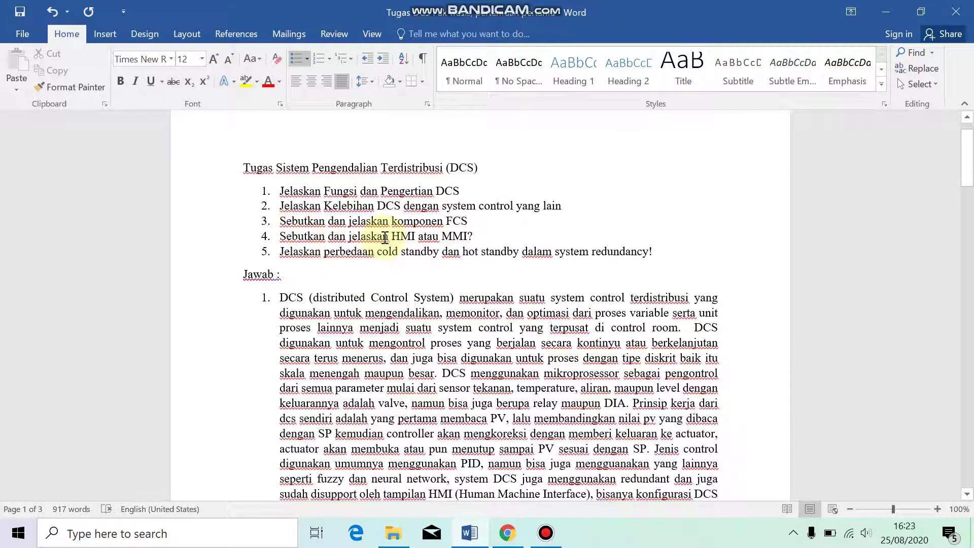
scroll(479, 195, down, 8)
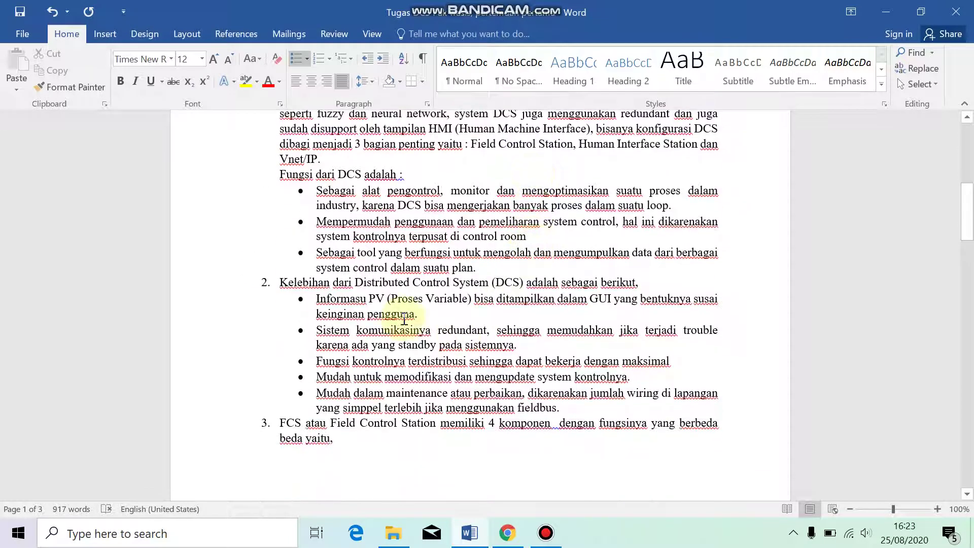
- Correct "Informasu" to "Informasi" and "susai" to "sesuai" in the first bullet of answer 2
click(367, 299)
key(BackSpace)
text(i)
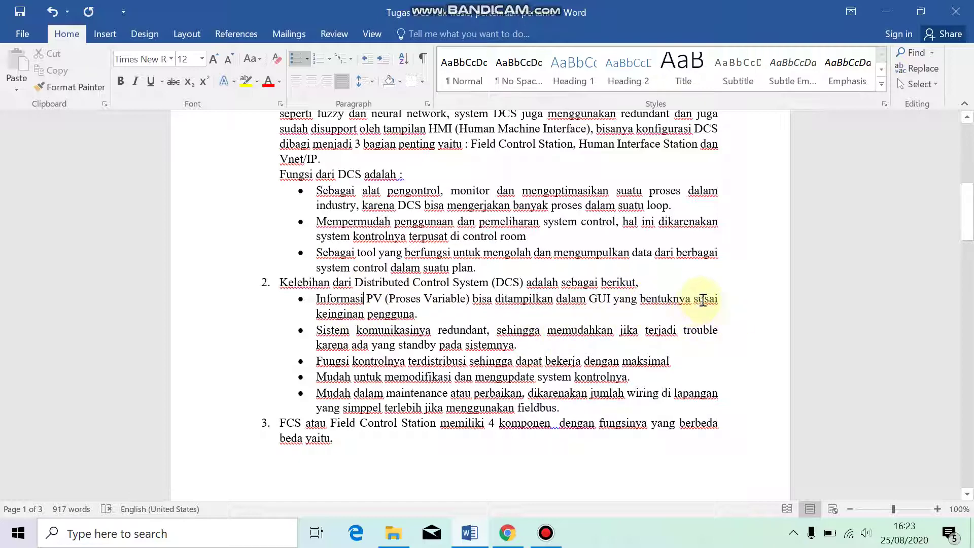
key(BackSpace)
text(esu)
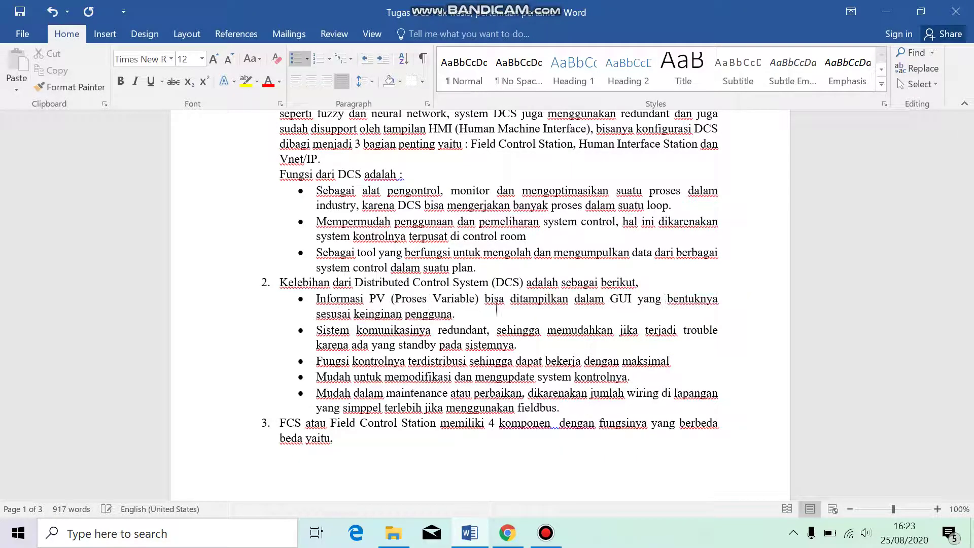
click(344, 314)
key(BackSpace)
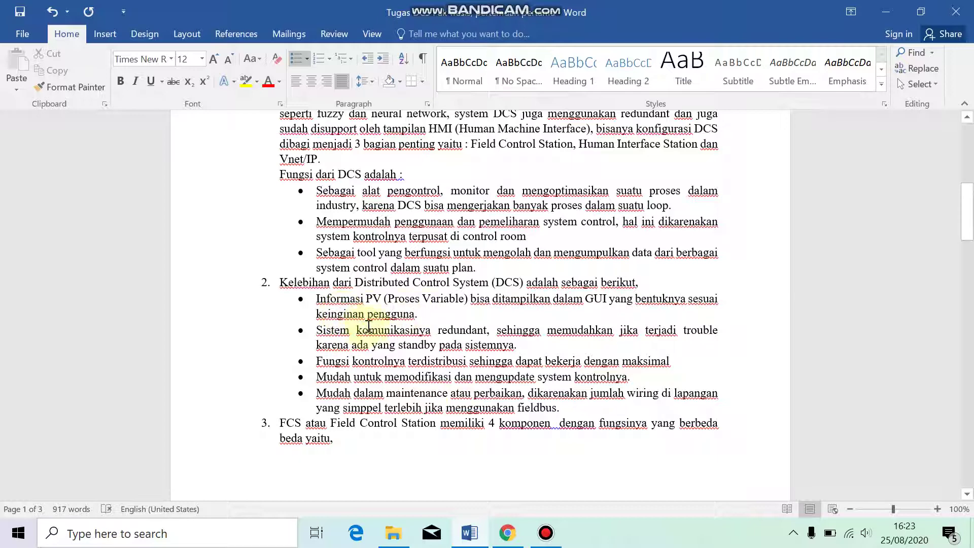
click(439, 316)
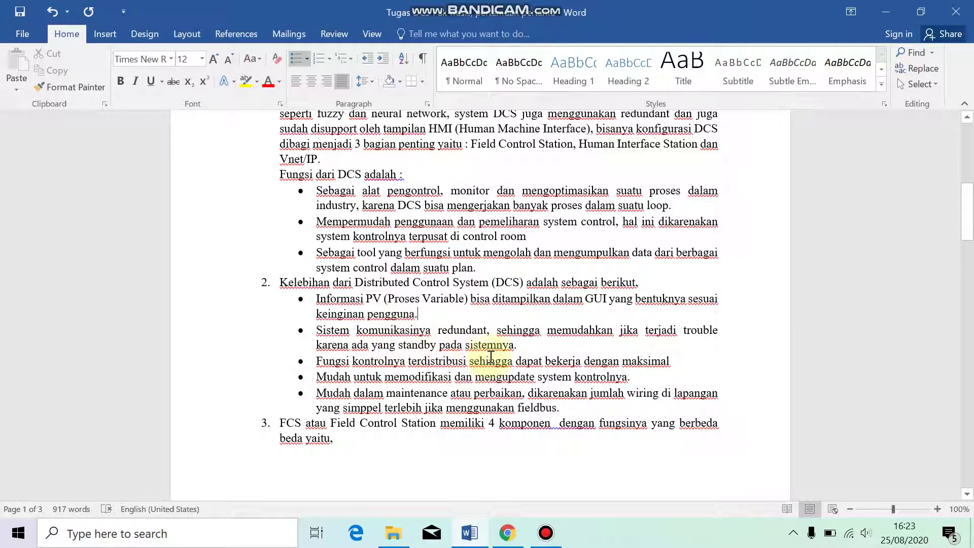
- Review the remaining answer 2 bullets, and switch to Chrome to find the article's passage on PID control, redundant processors and HMI support
scroll(365, 335, down, 1)
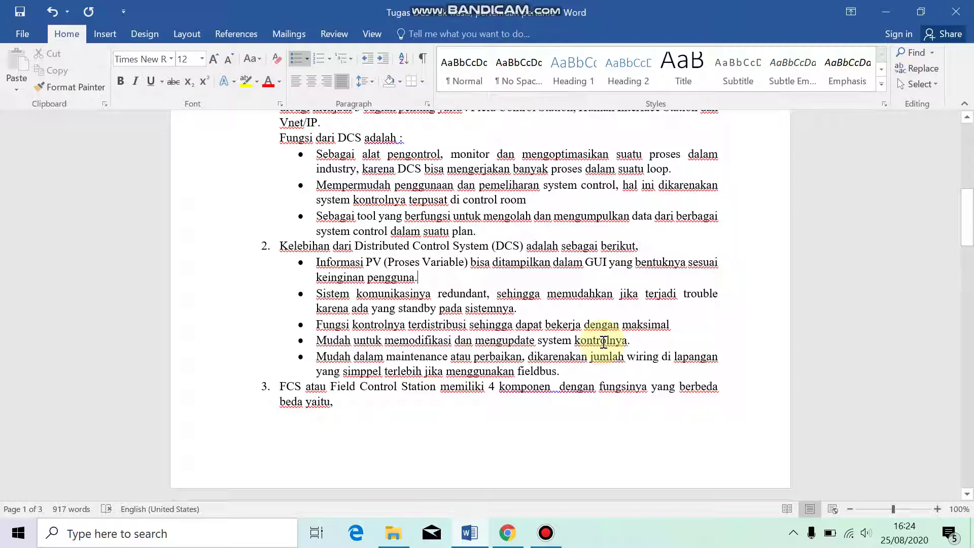
scroll(495, 390, down, 1)
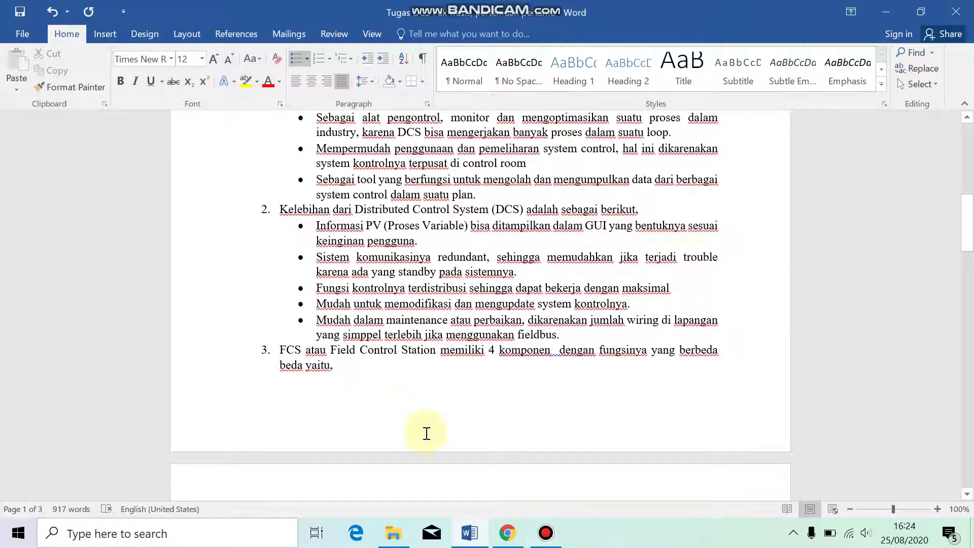
key(alt+Tab)
scroll(435, 437, up, 5)
scroll(412, 401, up, 20)
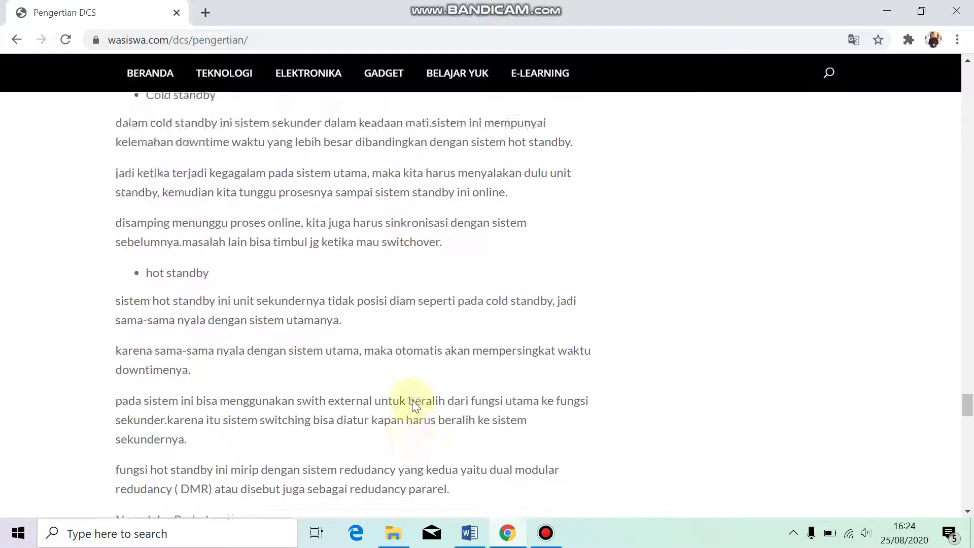
scroll(412, 404, up, 20)
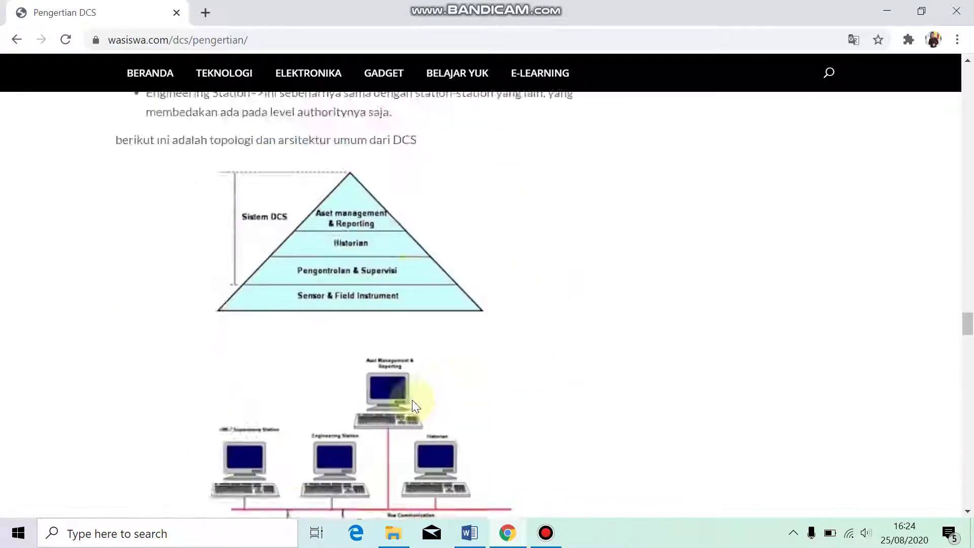
scroll(413, 404, up, 15)
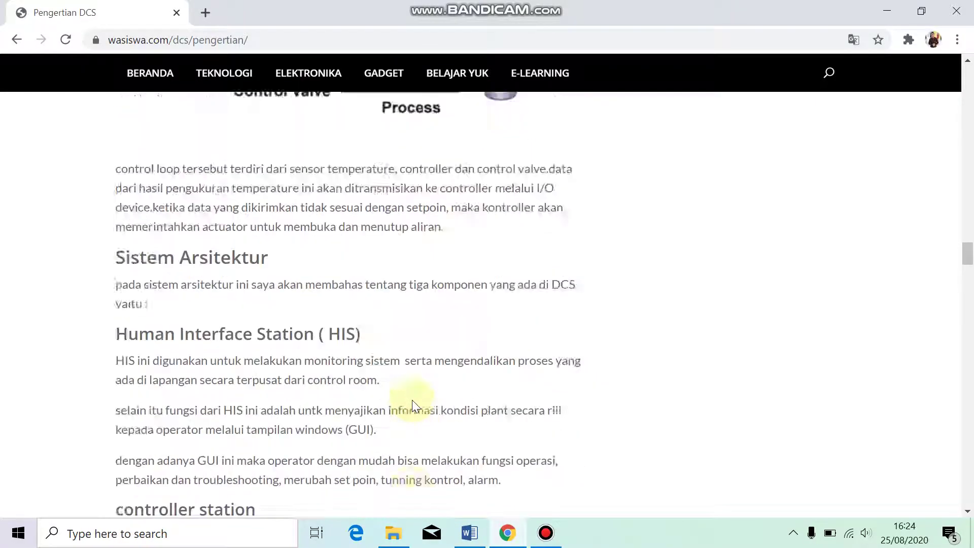
scroll(415, 405, up, 15)
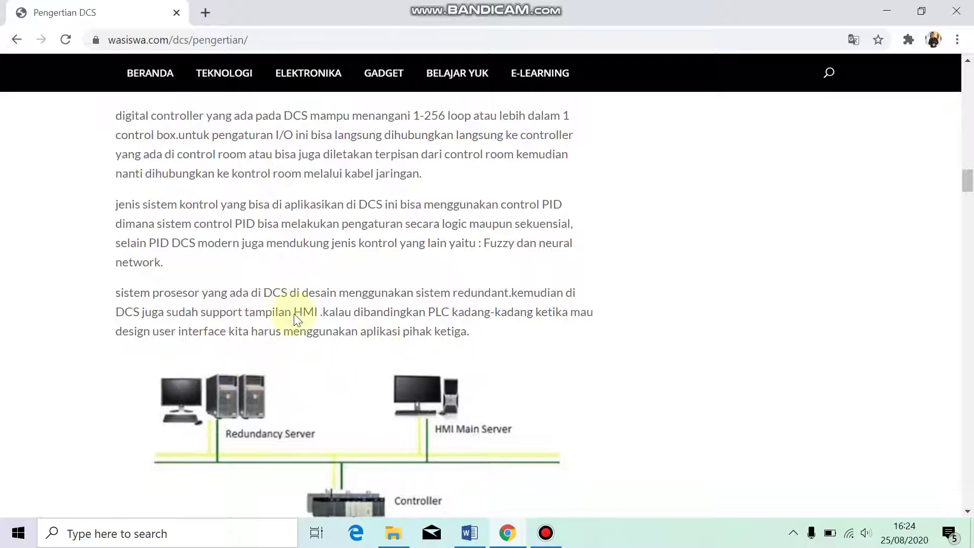
- Switch back to the Word document and highlight question 3 on the FCS components
click(470, 533)
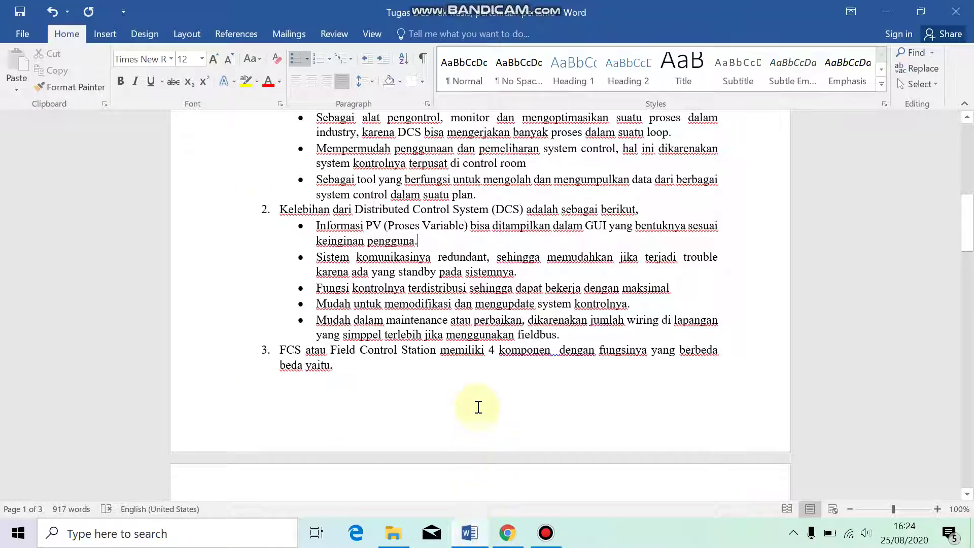
scroll(477, 396, down, 1)
scroll(475, 396, up, 15)
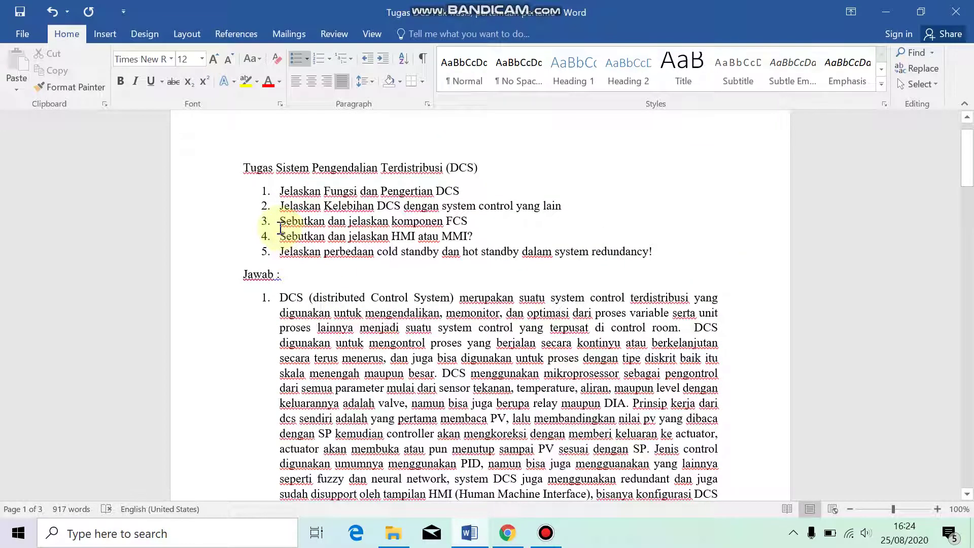
drag(280, 224, 467, 227)
scroll(509, 390, down, 10)
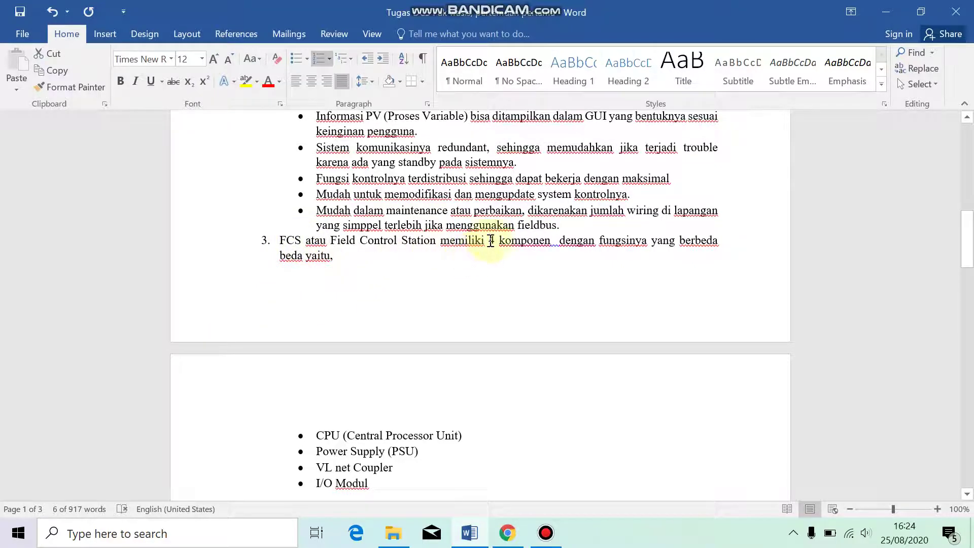
- Highlight "4 komponen" in the answer 3 introduction and review the list of FCS components on the following page
drag(497, 240, 548, 243)
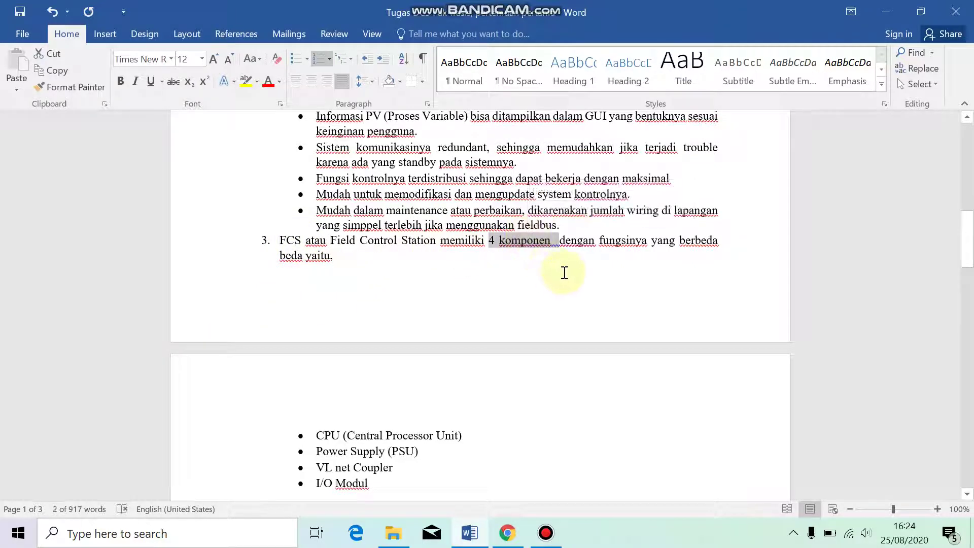
click(518, 295)
scroll(294, 377, down, 3)
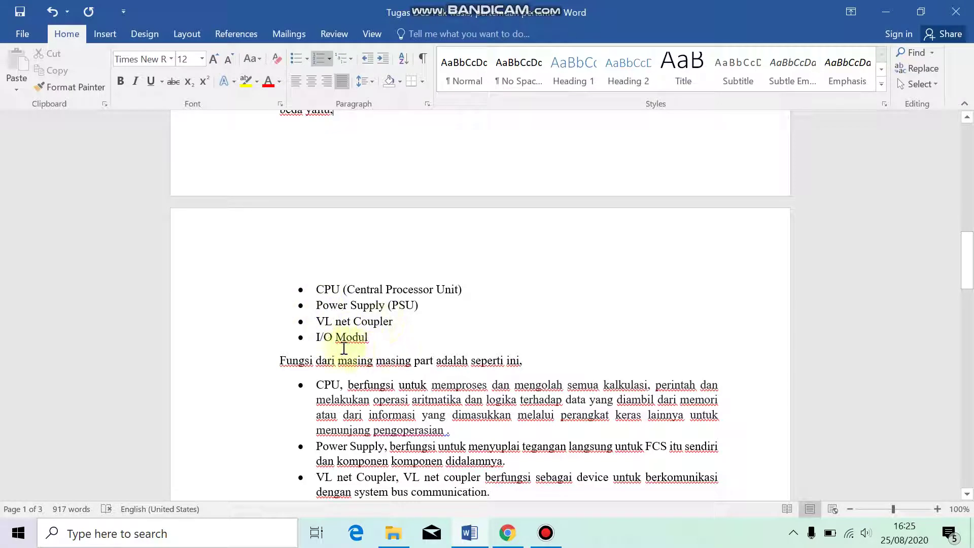
scroll(346, 347, down, 3)
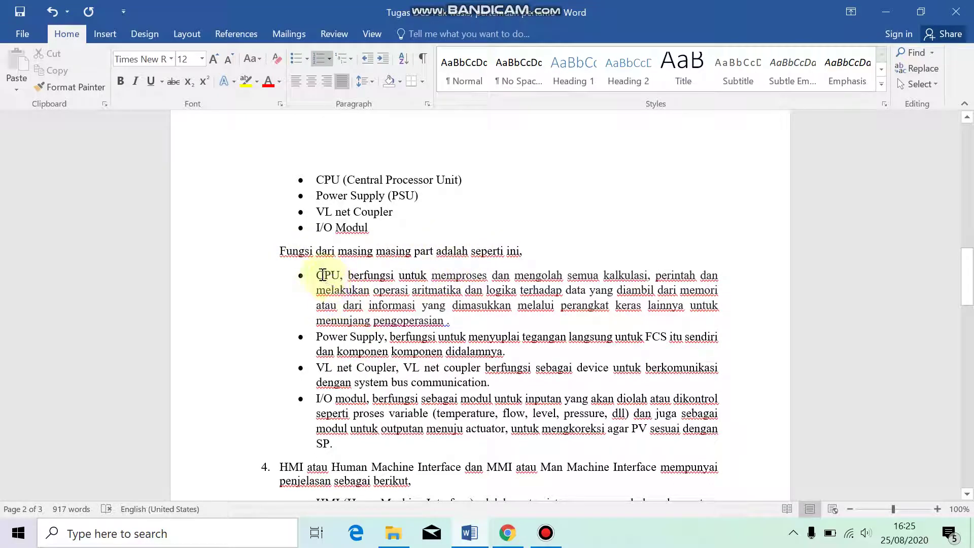
- Highlight the CPU function bullet in answer 3 and review the functions of the power supply, VL net coupler and I/O module
drag(323, 275, 447, 320)
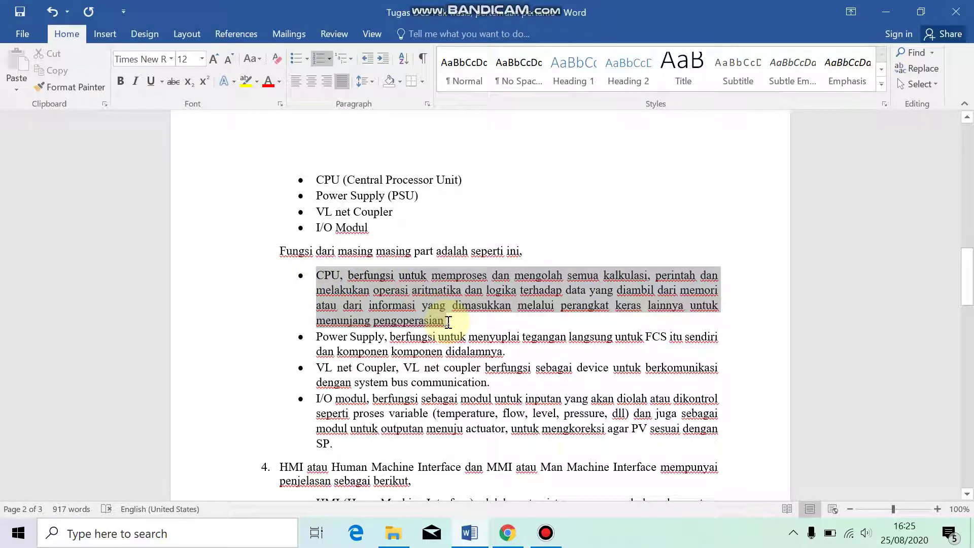
click(484, 330)
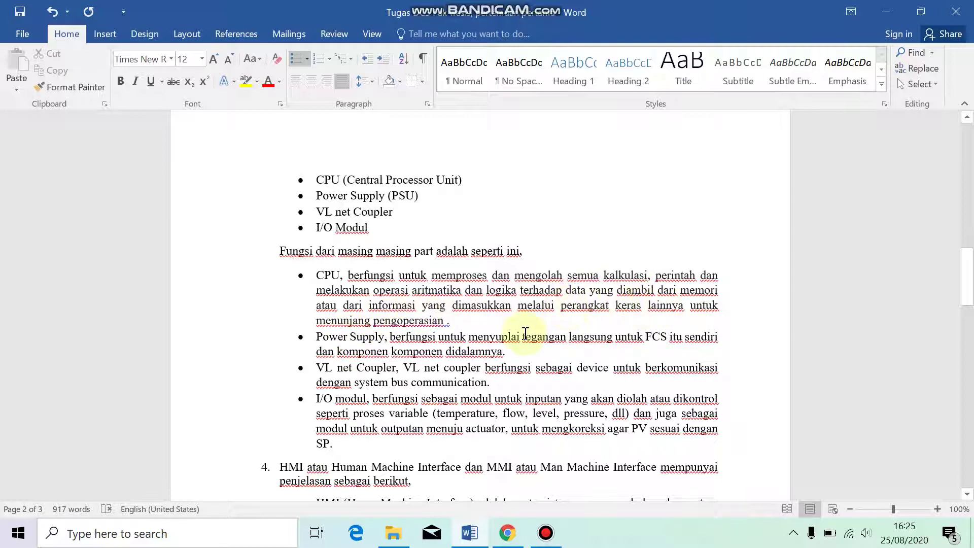
scroll(398, 318, down, 3)
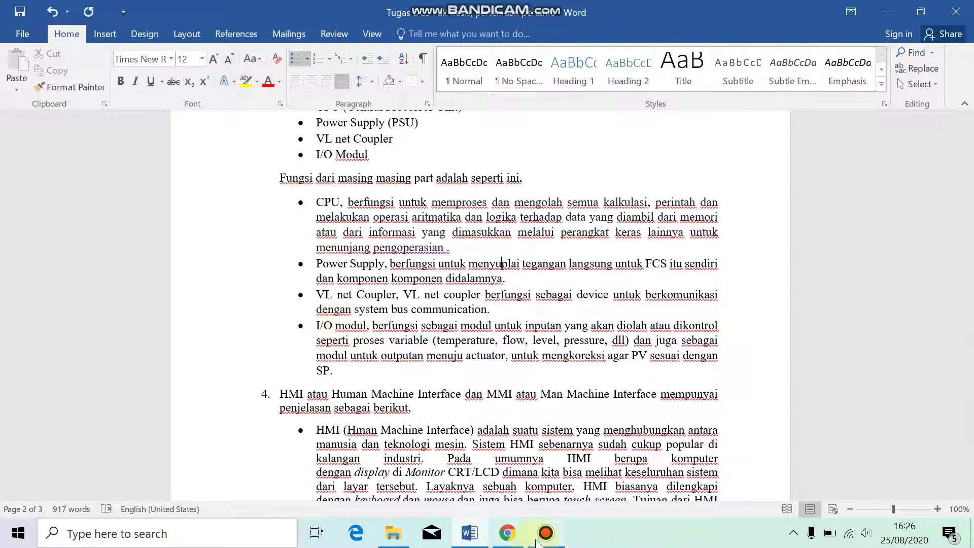
- Switch to Chrome and examine the article's DCS network illustration and the microprocessor controller diagram with its input and output ports
click(507, 533)
scroll(262, 269, up, 5)
scroll(263, 269, up, 15)
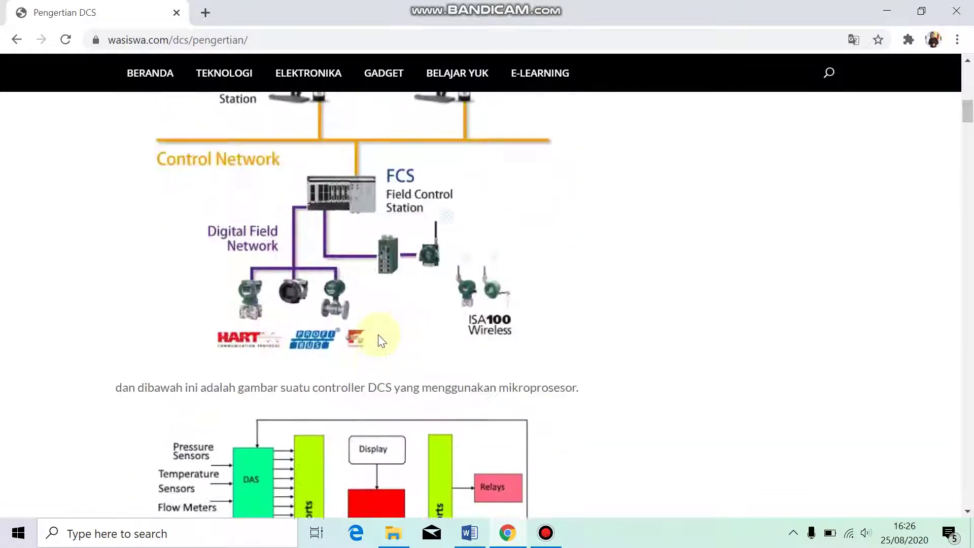
scroll(314, 312, down, 3)
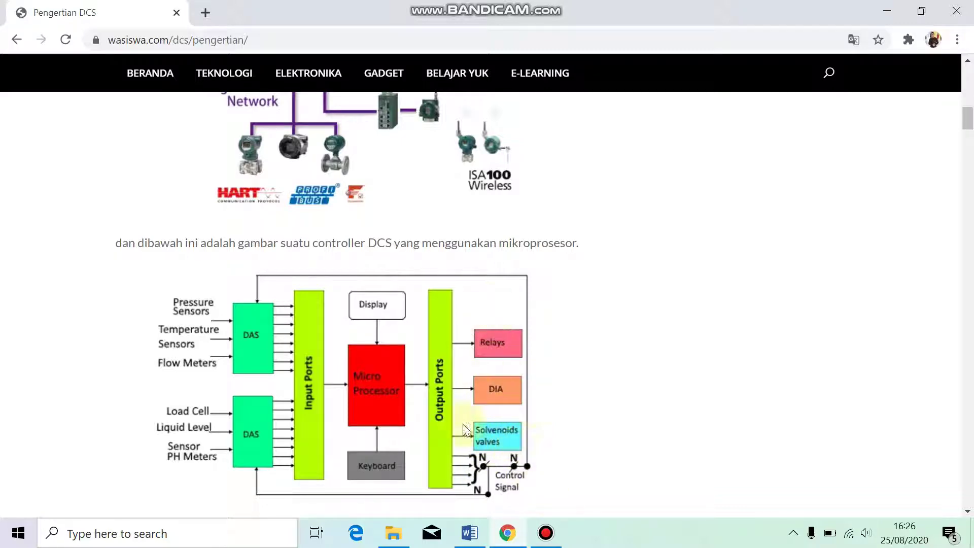
scroll(399, 388, down, 4)
scroll(315, 366, up, 3)
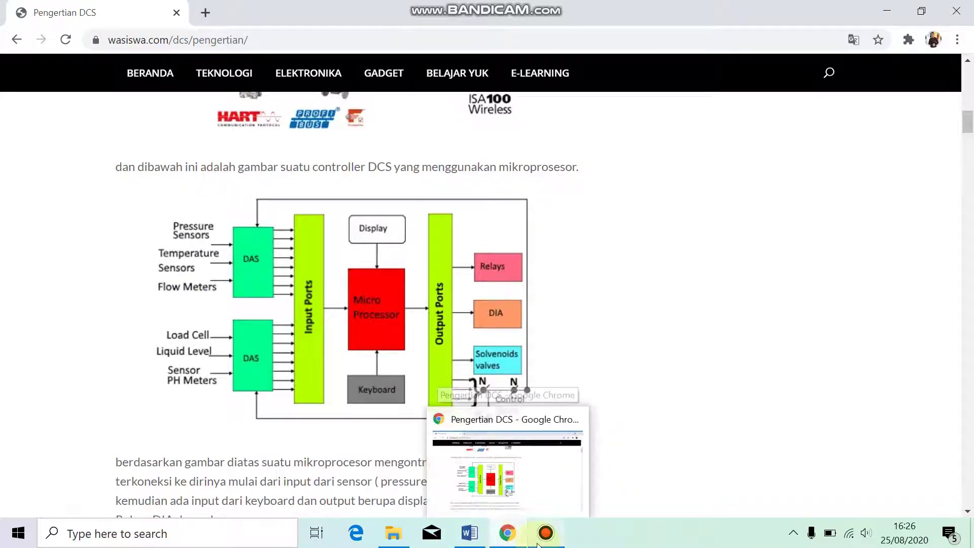
- Switch back to the Word document and highlight question 4 on HMI or MMI in the question list
click(485, 536)
scroll(319, 267, up, 8)
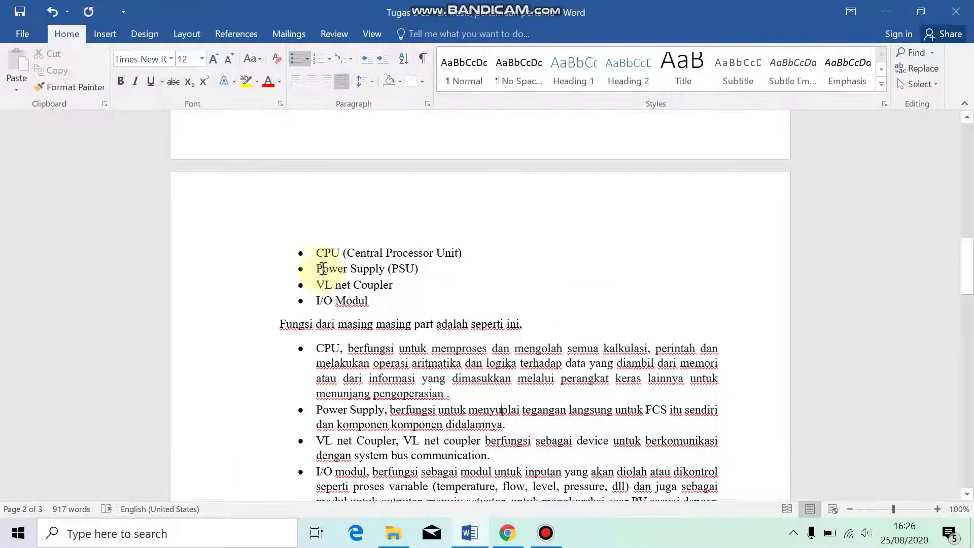
scroll(323, 268, up, 10)
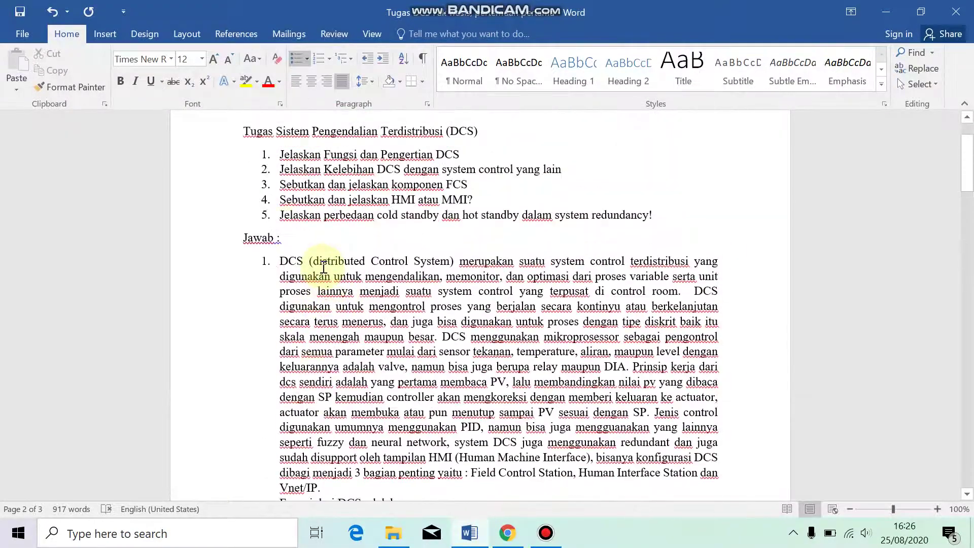
drag(285, 197, 479, 217)
click(581, 247)
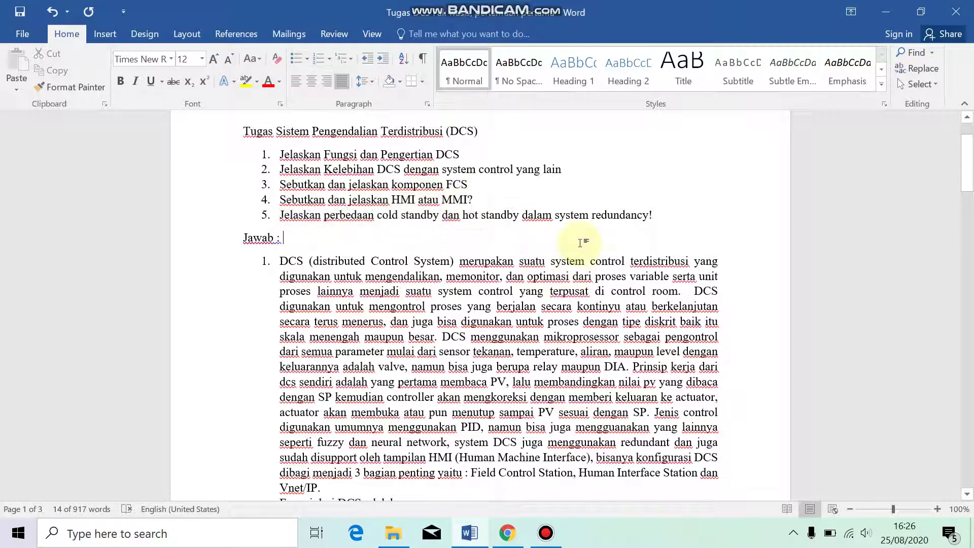
- Correct the misspelled first word of the HMI expansion to "Human" in the first bullet of answer 4
scroll(570, 245, down, 20)
scroll(566, 253, down, 6)
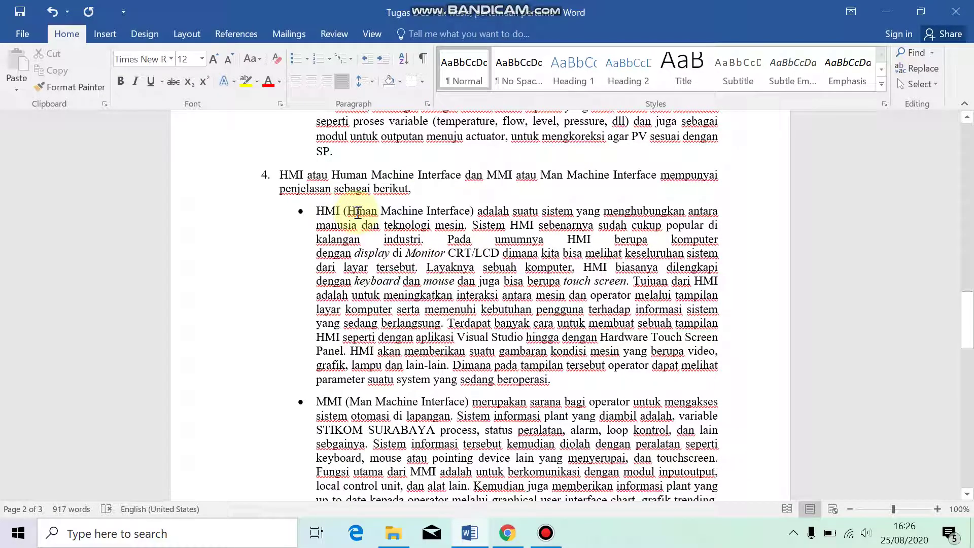
click(358, 213)
text(u)
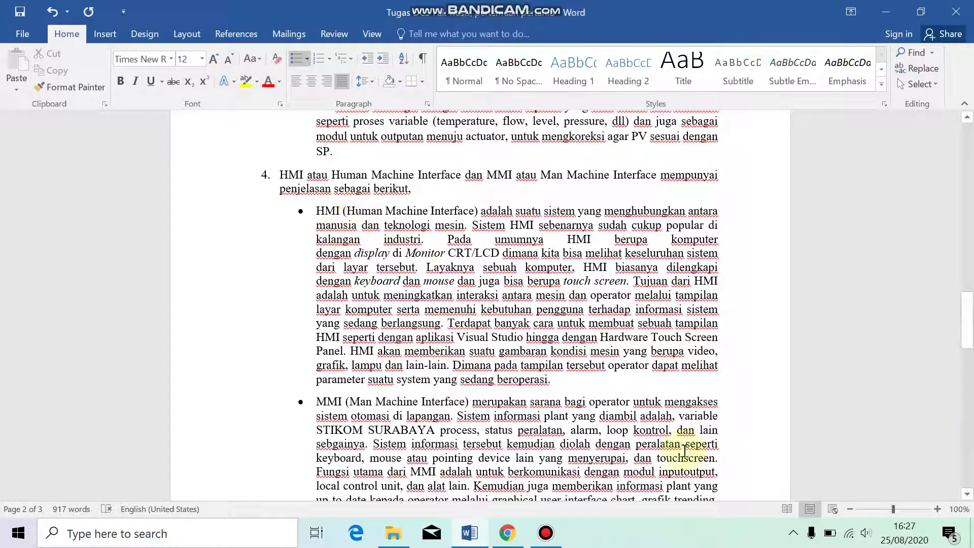
click(770, 288)
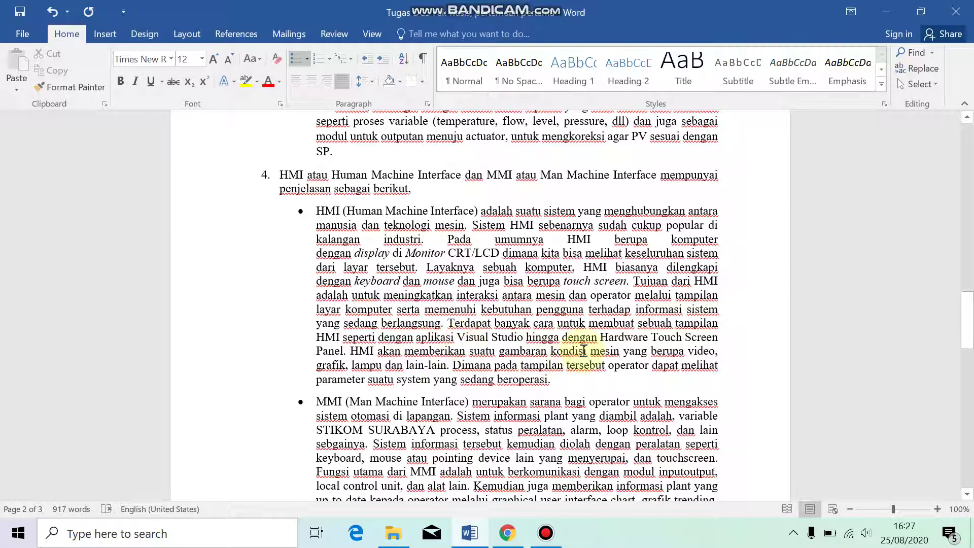
- Highlight "Visual Studio" and the closing line "parameter suatu system yang sedang beroperasi" in the HMI bullet
drag(466, 339, 520, 339)
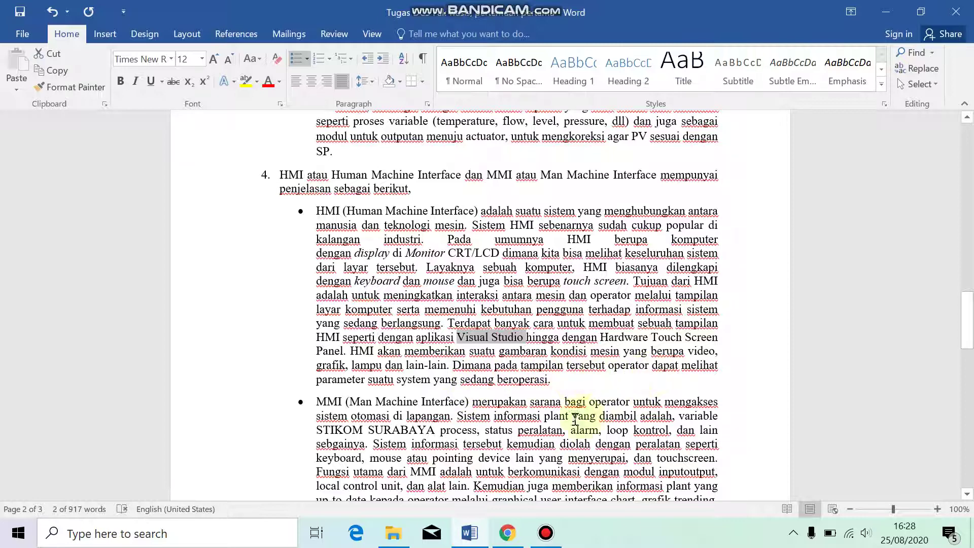
drag(317, 379, 551, 384)
scroll(599, 374, down, 1)
scroll(599, 374, down, 5)
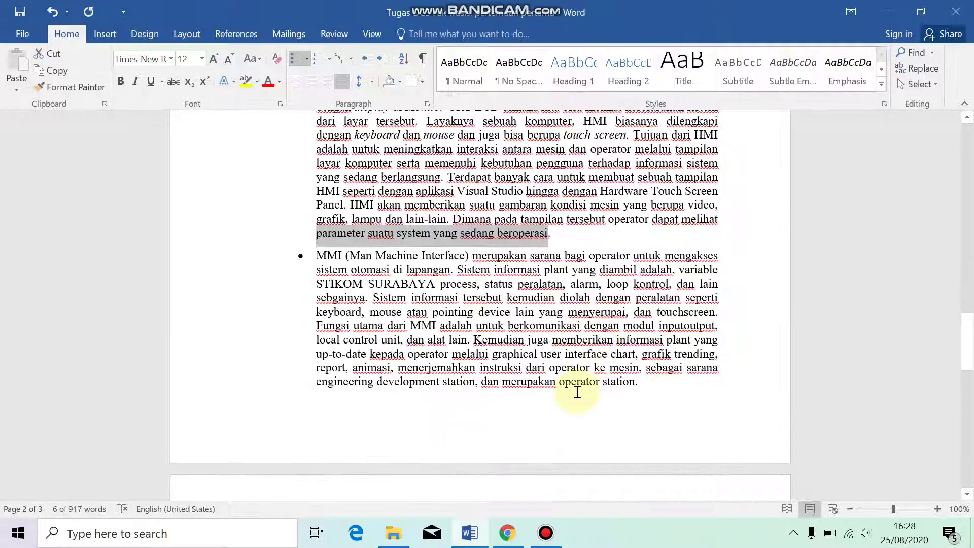
- Review the MMI bullet of answer 4, covering its information system, main function and role as operator station
click(542, 351)
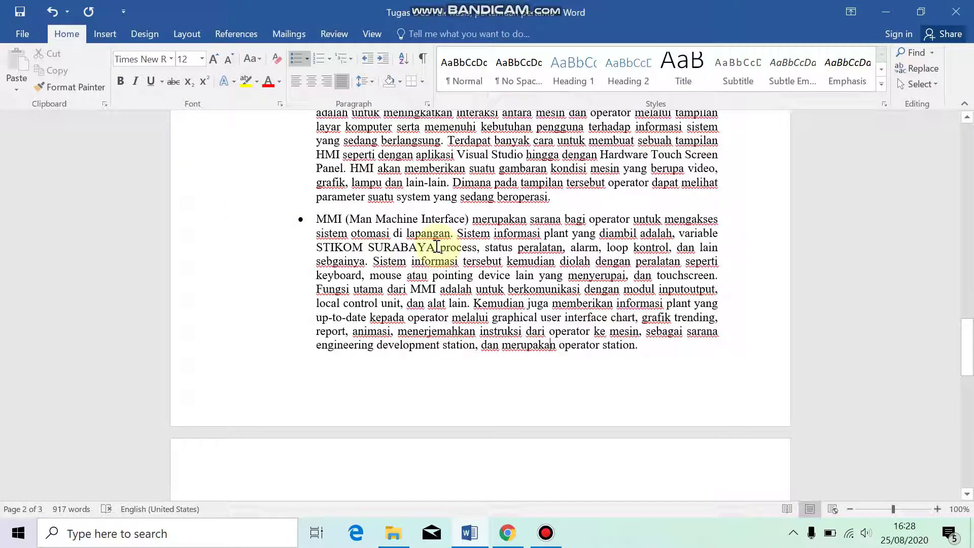
scroll(437, 247, down, 1)
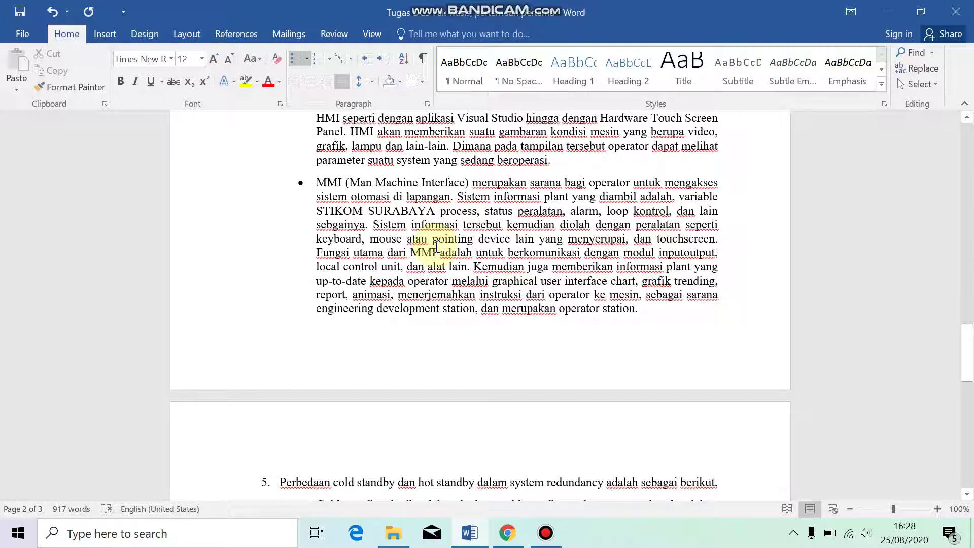
scroll(436, 247, down, 1)
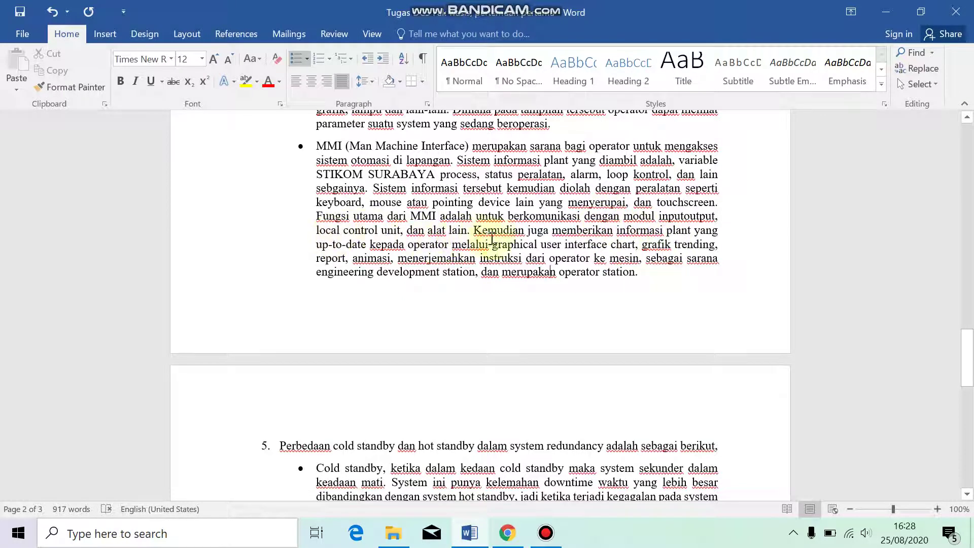
scroll(452, 263, down, 1)
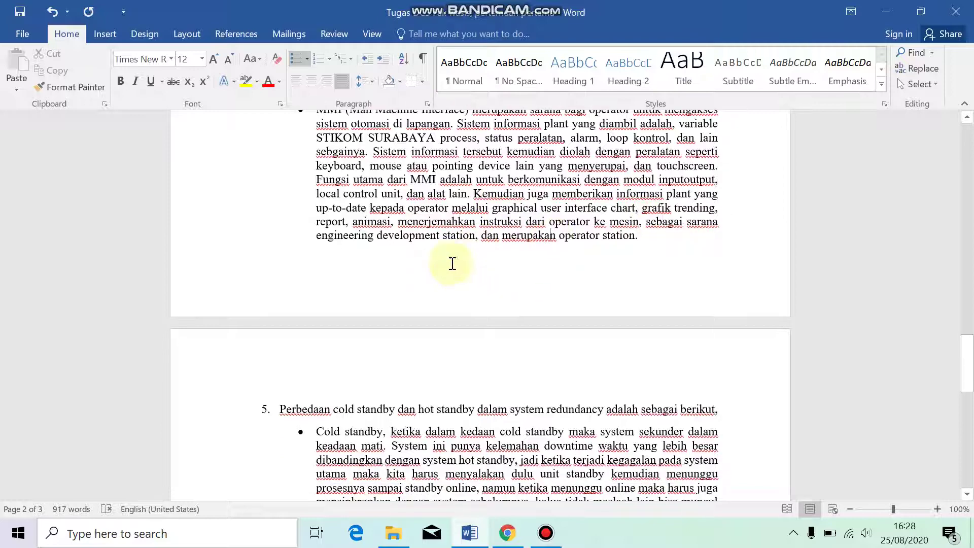
scroll(439, 238, down, 1)
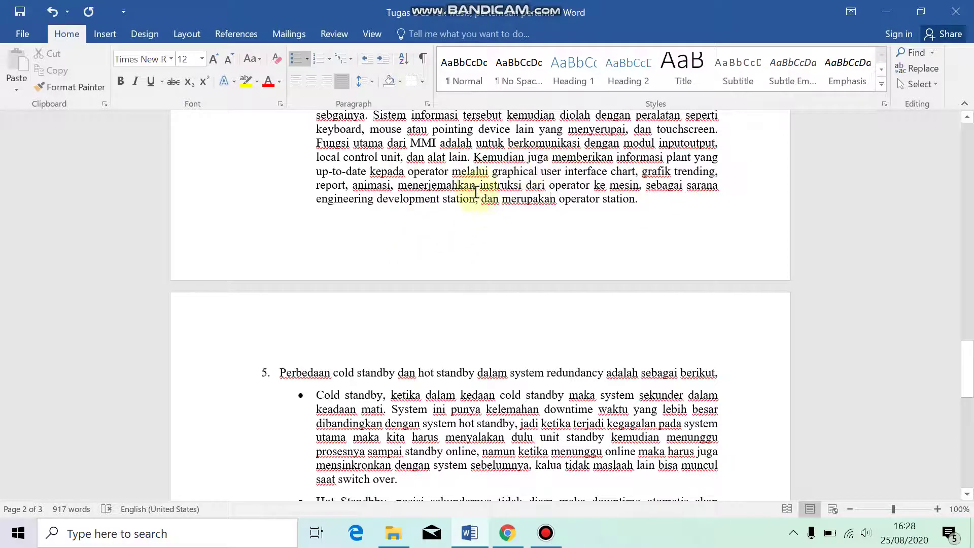
click(589, 155)
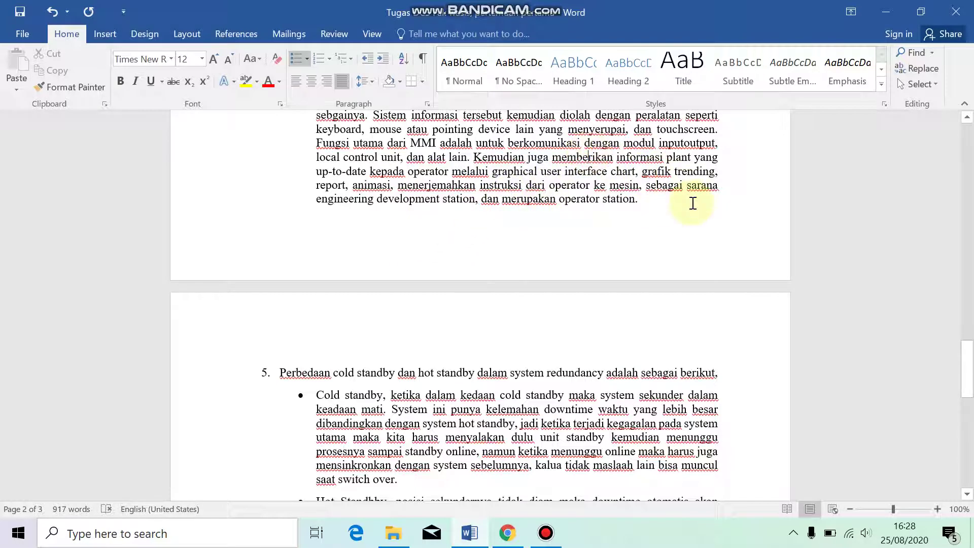
scroll(690, 202, down, 3)
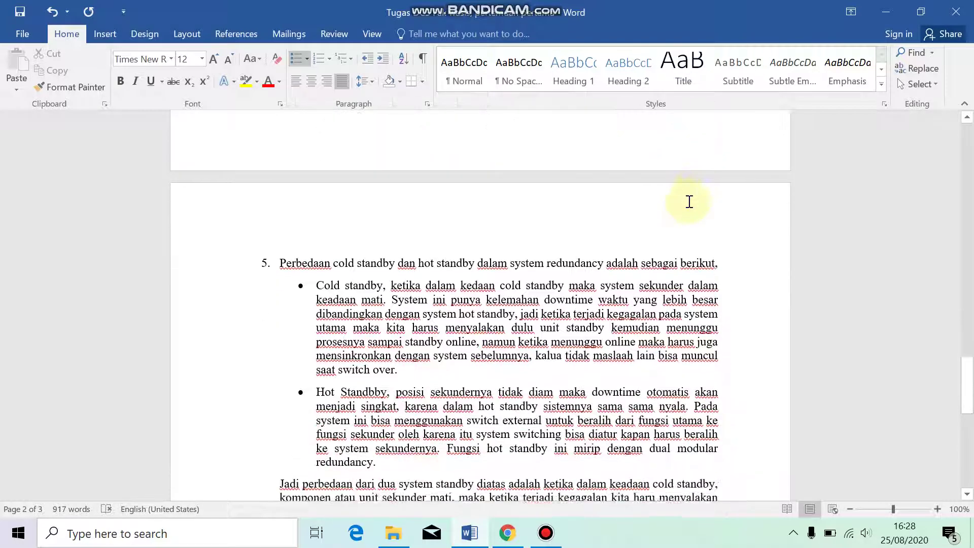
- Check question 5 in the question list and bring answer 5 on cold and hot standby into view
scroll(668, 192, up, 5)
drag(967, 355, 967, 151)
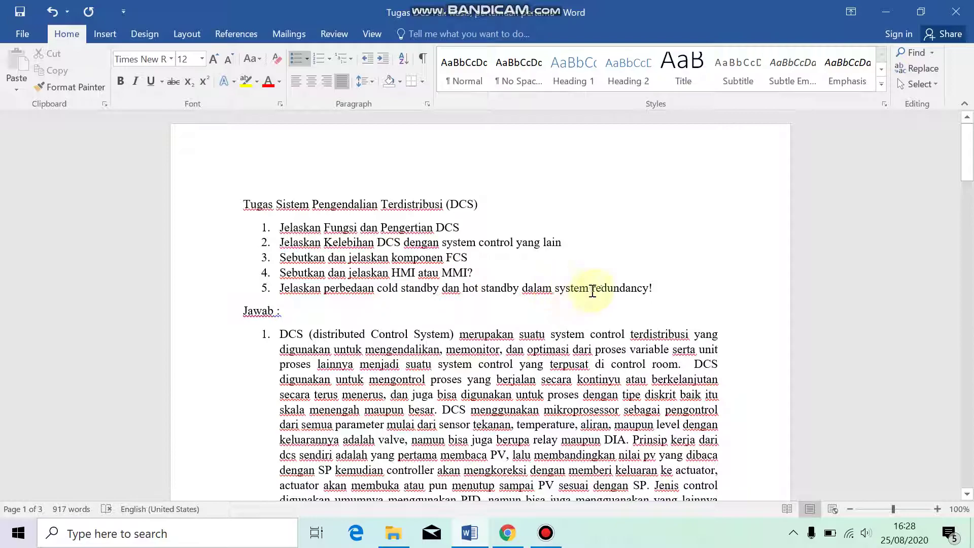
scroll(599, 294, down, 1)
scroll(600, 294, down, 20)
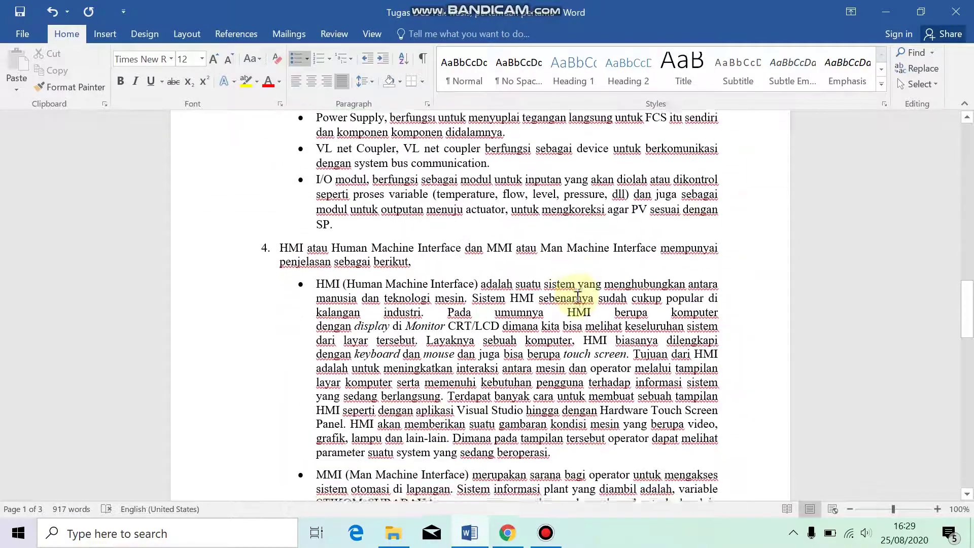
scroll(577, 297, down, 10)
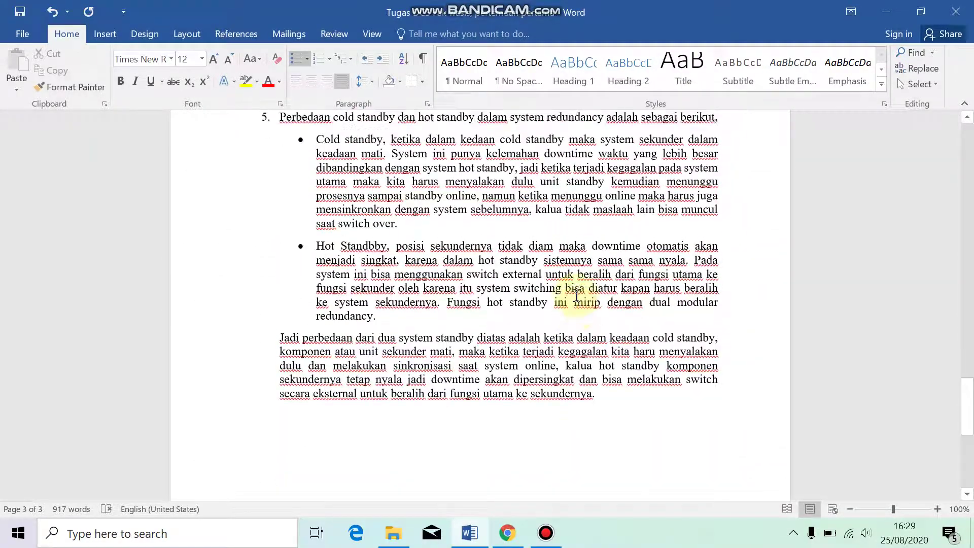
scroll(433, 216, up, 1)
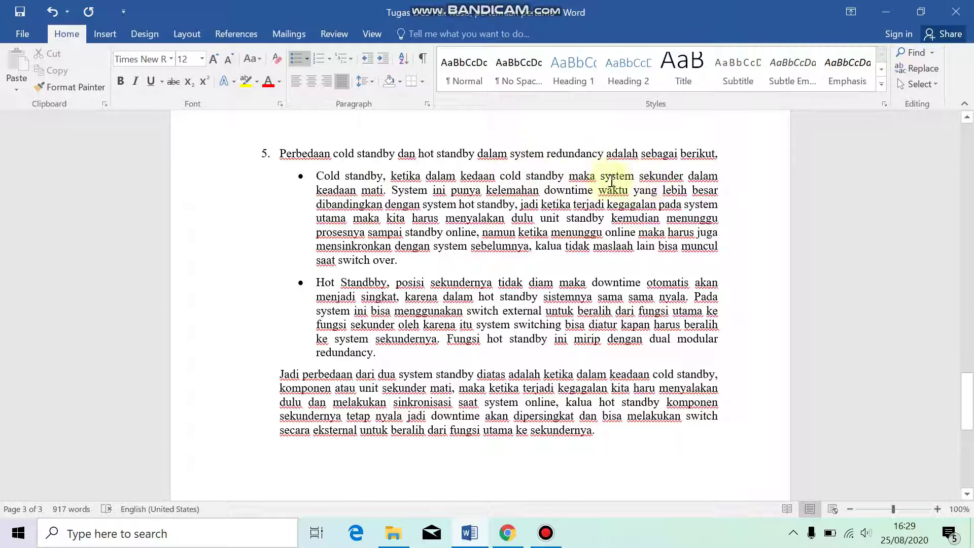
- Highlight "system sekunder dalam keadaan mati" in the cold standby bullet and review the sentence on its downtime weakness
drag(615, 177, 387, 191)
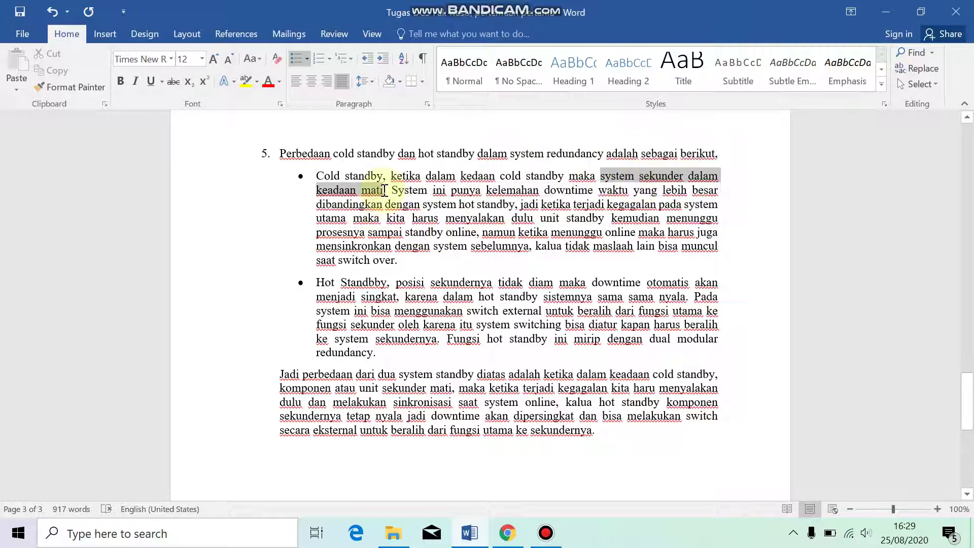
click(459, 218)
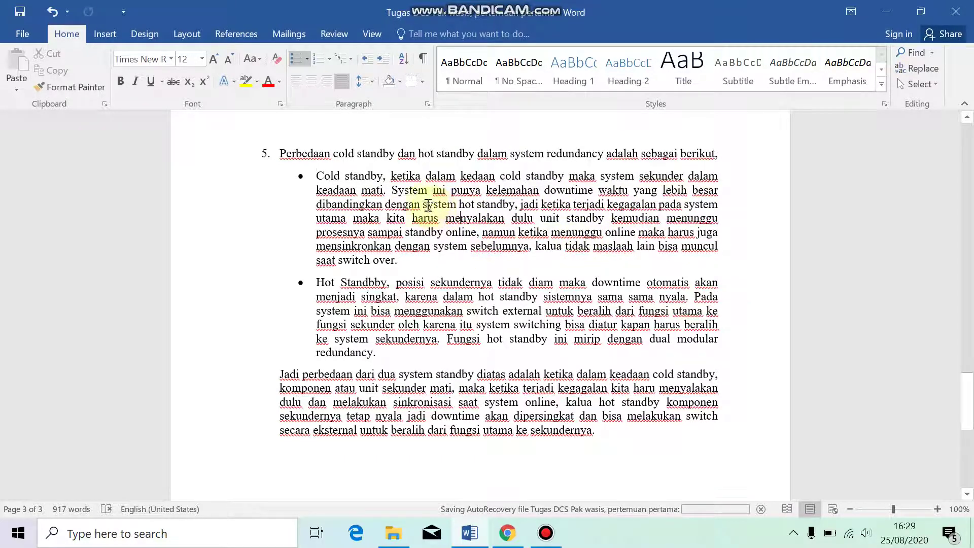
click(496, 204)
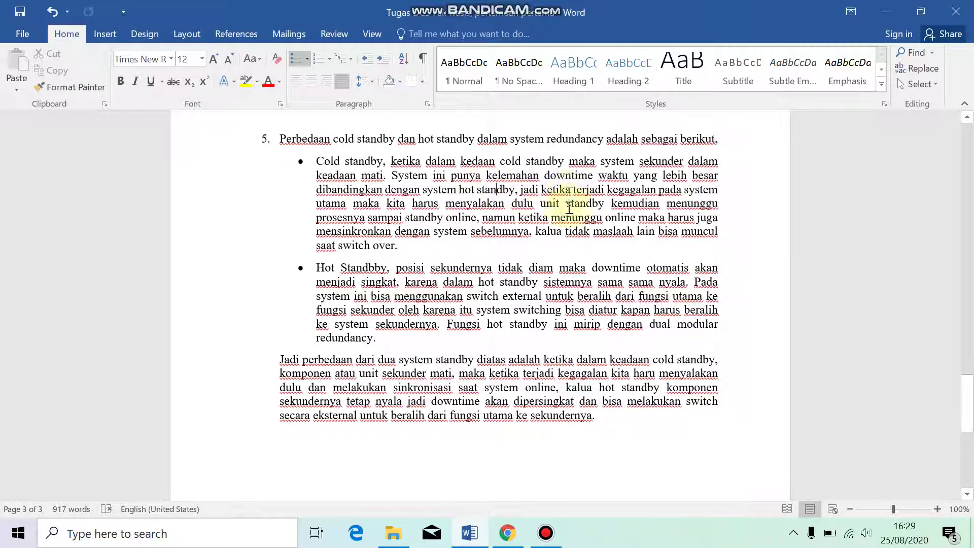
- Highlight the cold standby passages on switching on the standby unit and on "mensinkronkan dengan system sebelumnya"
scroll(571, 207, down, 2)
scroll(569, 208, up, 1)
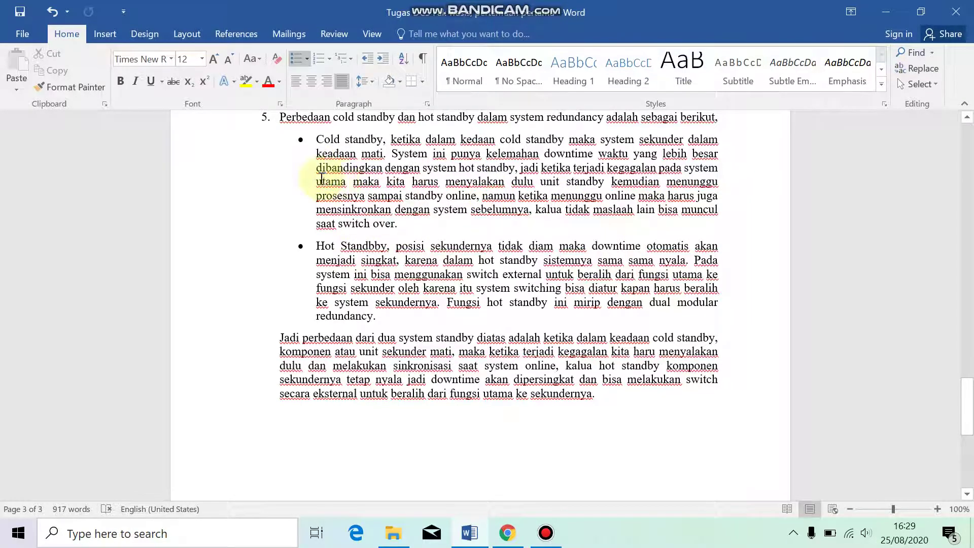
drag(319, 180, 480, 196)
click(531, 233)
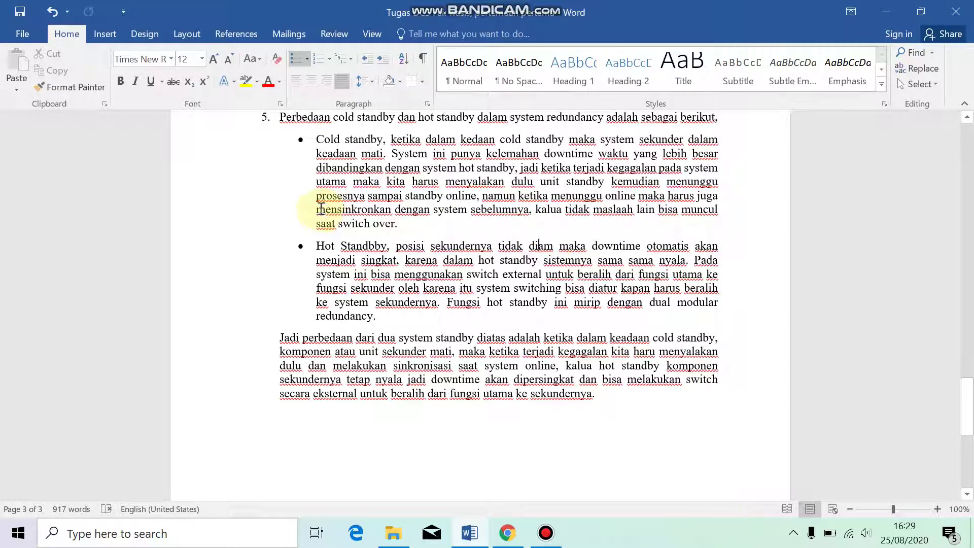
drag(321, 209, 523, 209)
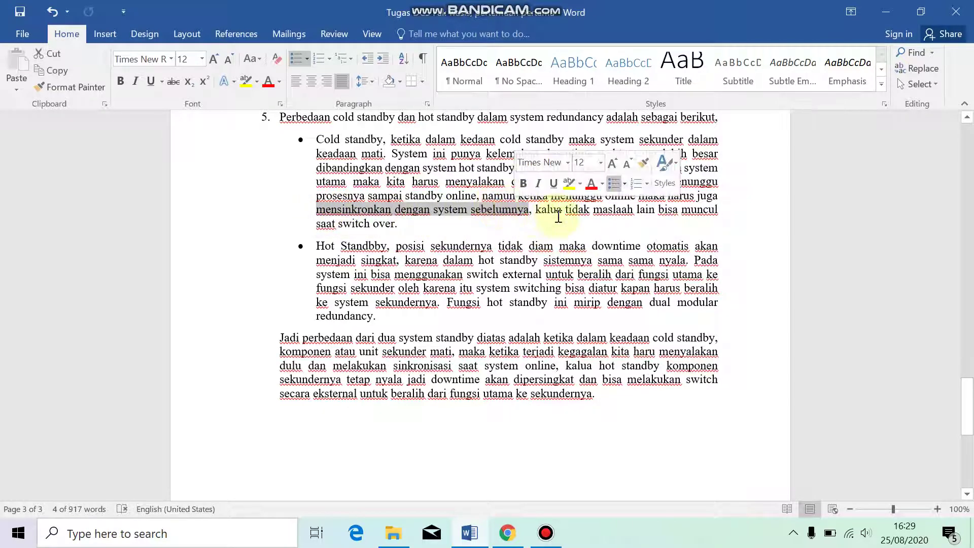
- Correct the misspelled word after "sebelumnya" to "kalau" in the cold standby bullet
click(558, 212)
key(BackSpace)
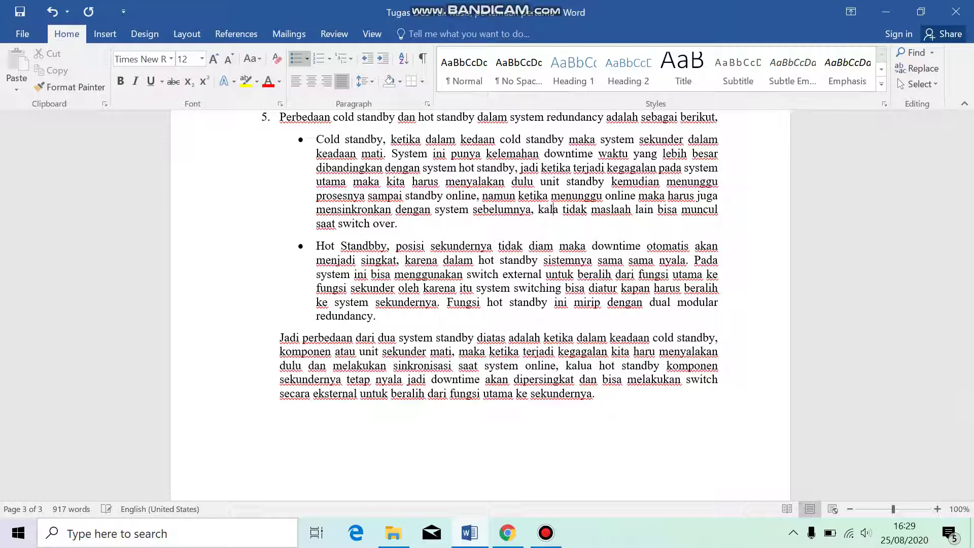
text(a)
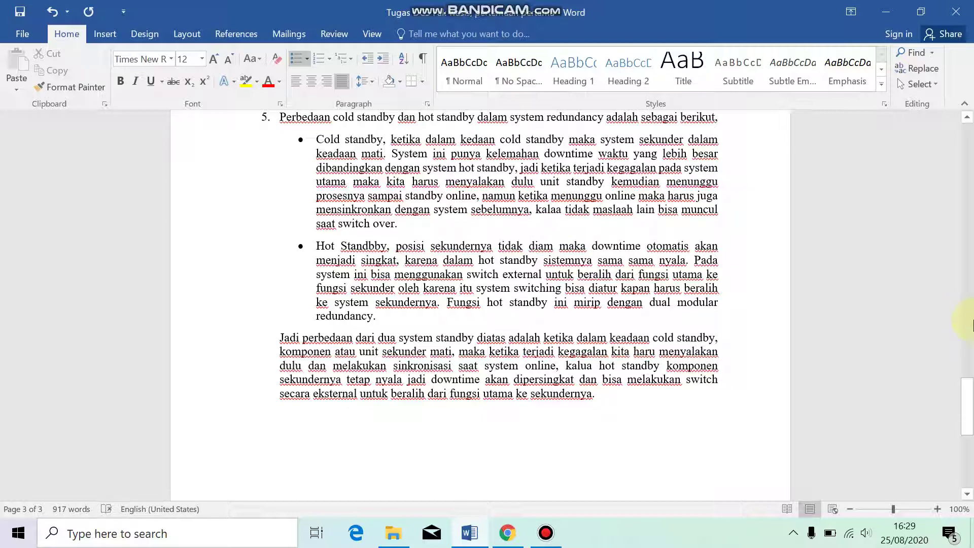
key(BackSpace)
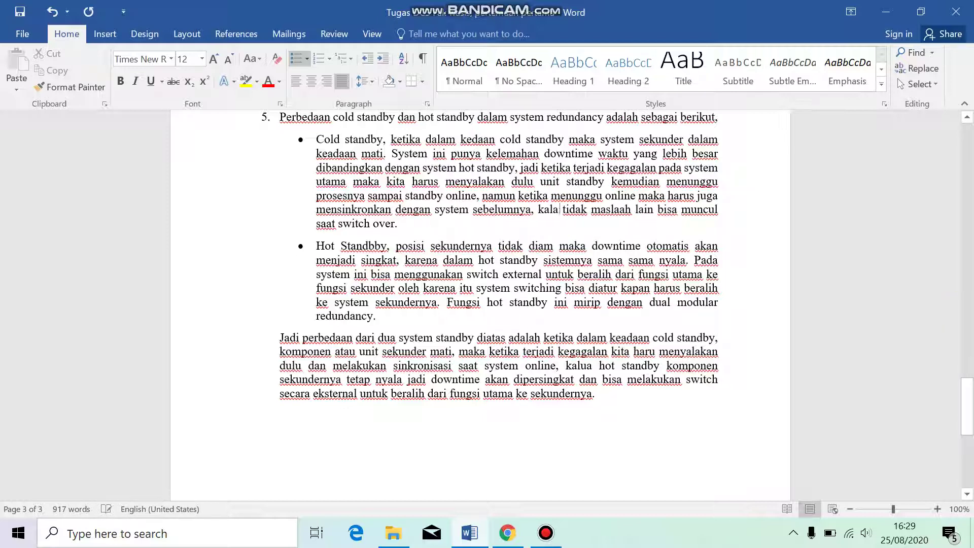
text(u)
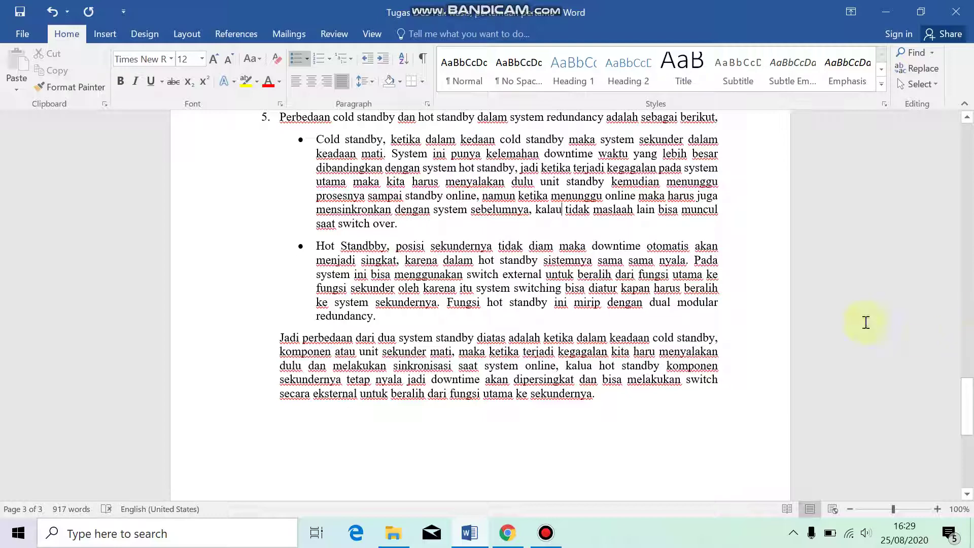
- Correct the word after "tidak" to "masalah" in the cold standby bullet and the next bullet's heading to "Hot Standby"
click(619, 213)
key(BackSpace)
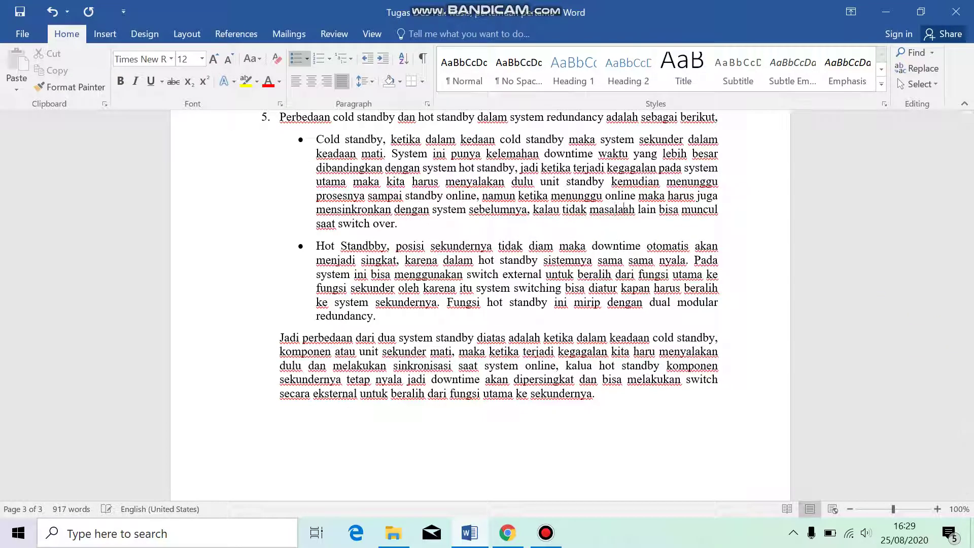
text(al)
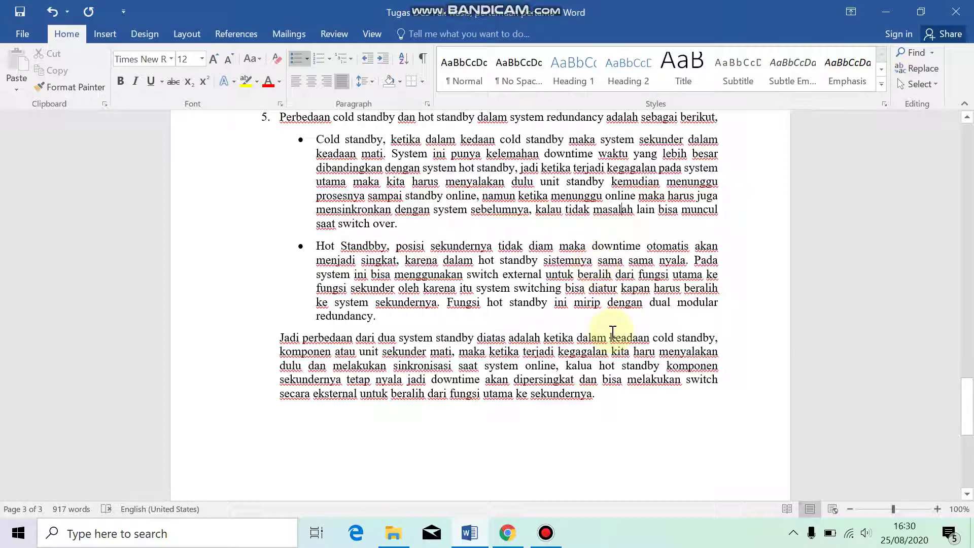
click(377, 247)
key(BackSpace)
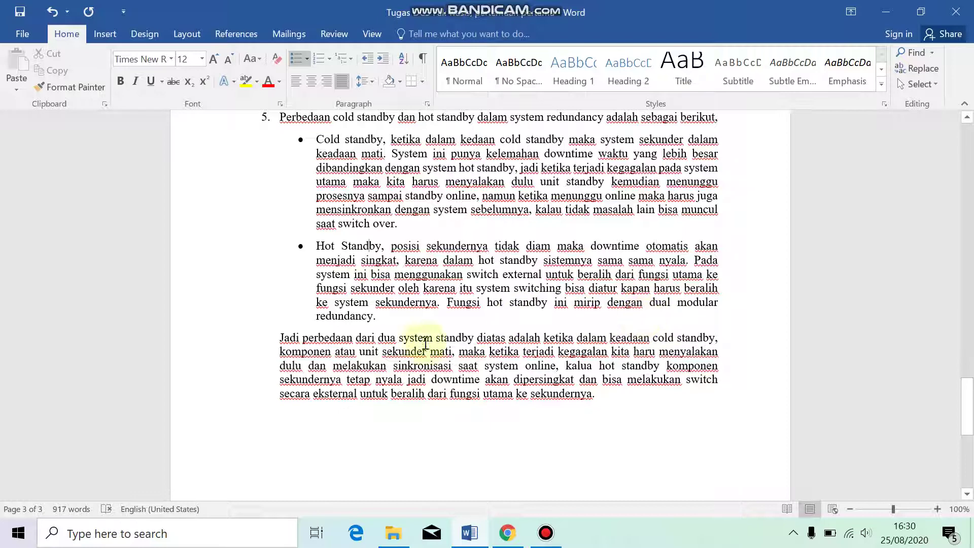
- Highlight "keadaan cold standby," in the closing paragraph of answer 5 and review the comparison there
scroll(387, 336, down, 1)
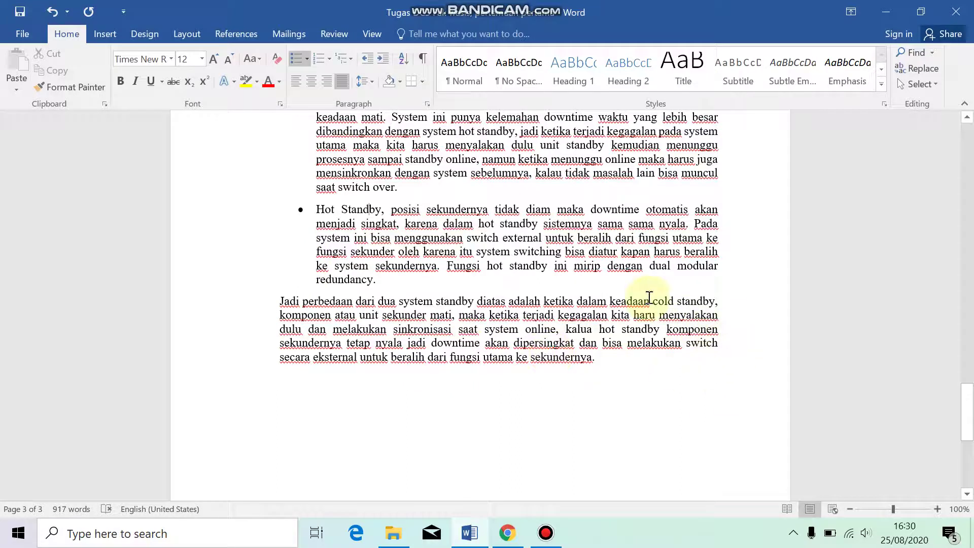
drag(653, 298, 721, 295)
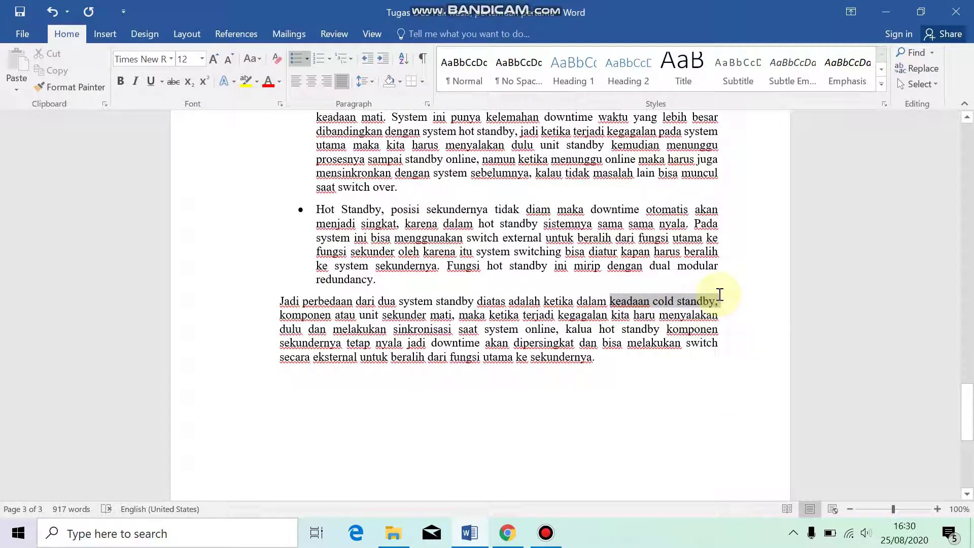
click(739, 319)
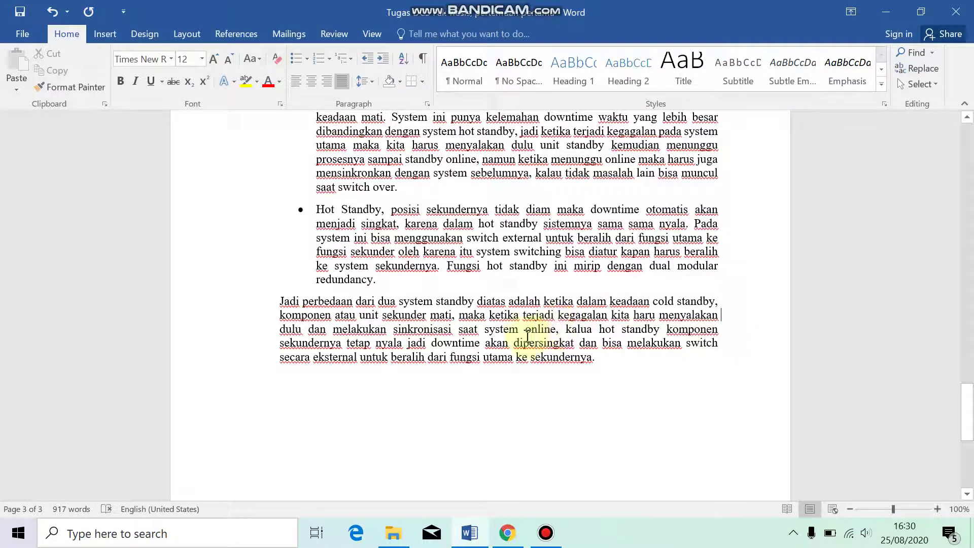
- Correct the misspelled word before "menyalakan" to "harus" in the closing paragraph of answer 5
scroll(494, 316, up, 1)
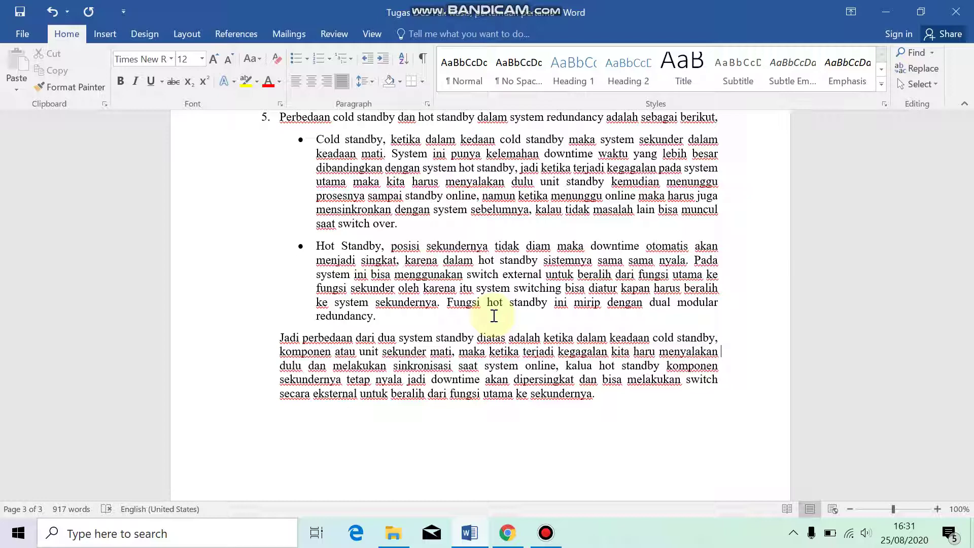
click(660, 353)
key(BackSpace)
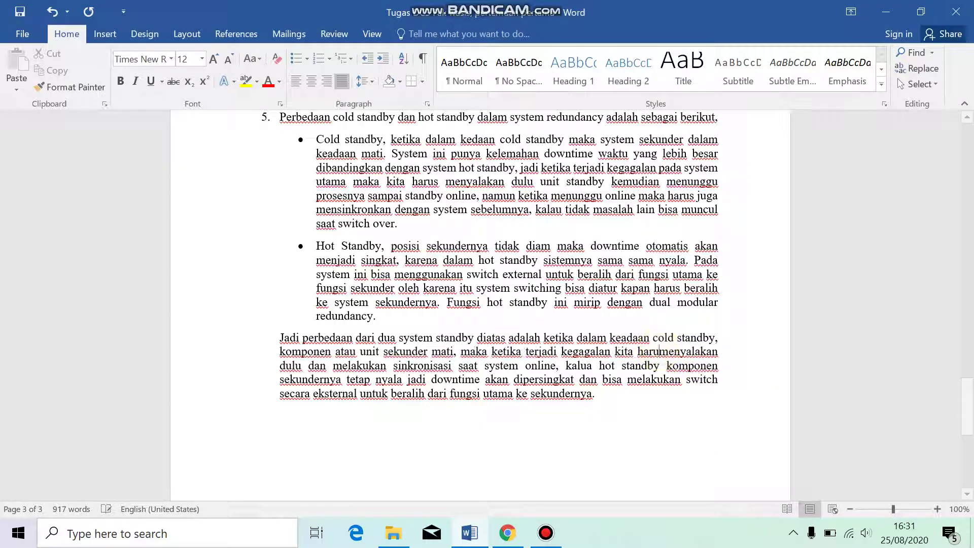
text(s)
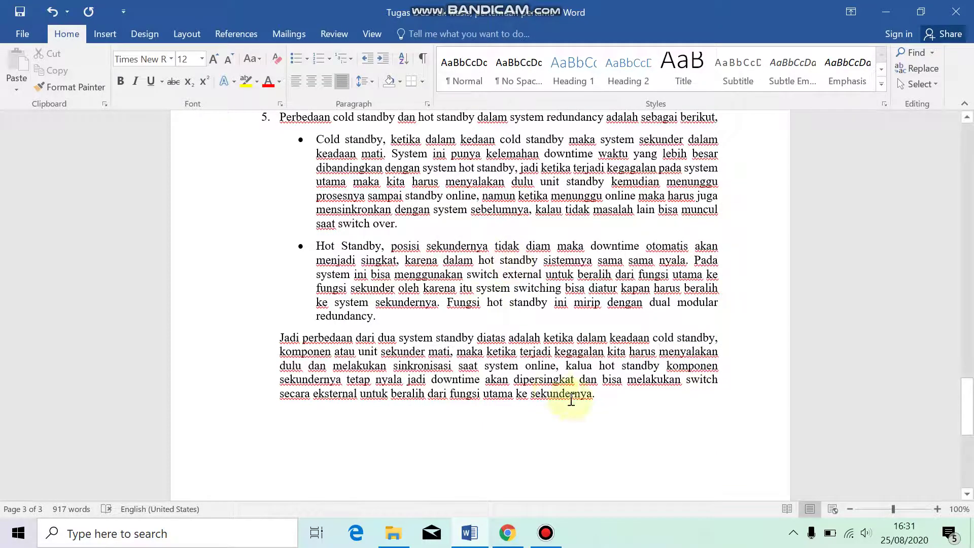
- Correct the misspelled word before "hot standby komponen" to "kalau" in the closing paragraph of answer 5
click(591, 366)
key(BackSpace)
key(BackSpace)
text(au)
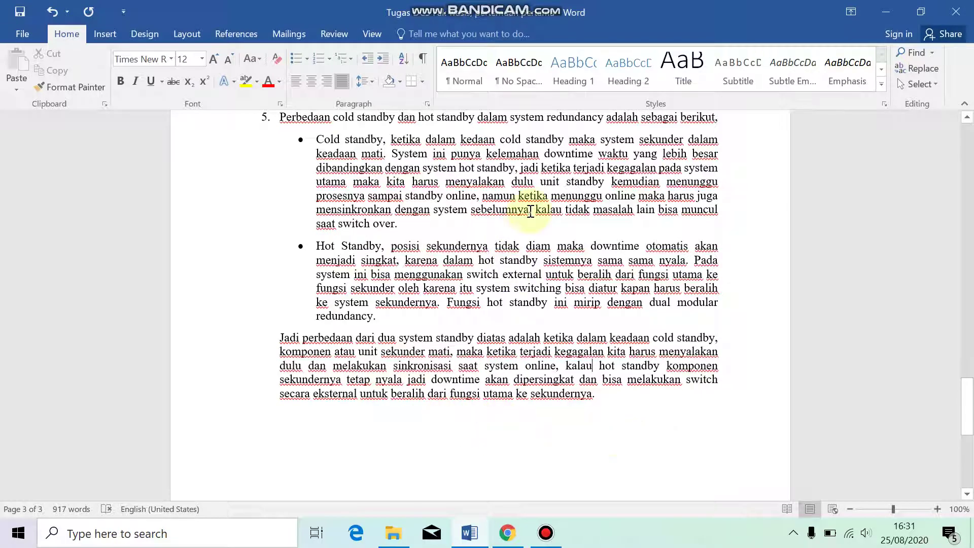
- Look back through the answers to the start of the document, ending at the five questions and the first answer
scroll(540, 278, up, 7)
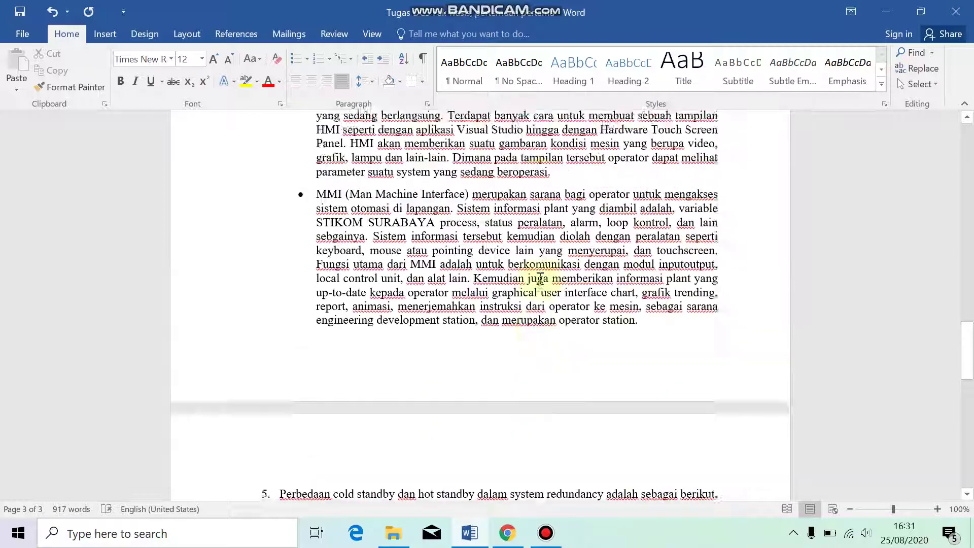
scroll(540, 278, up, 14)
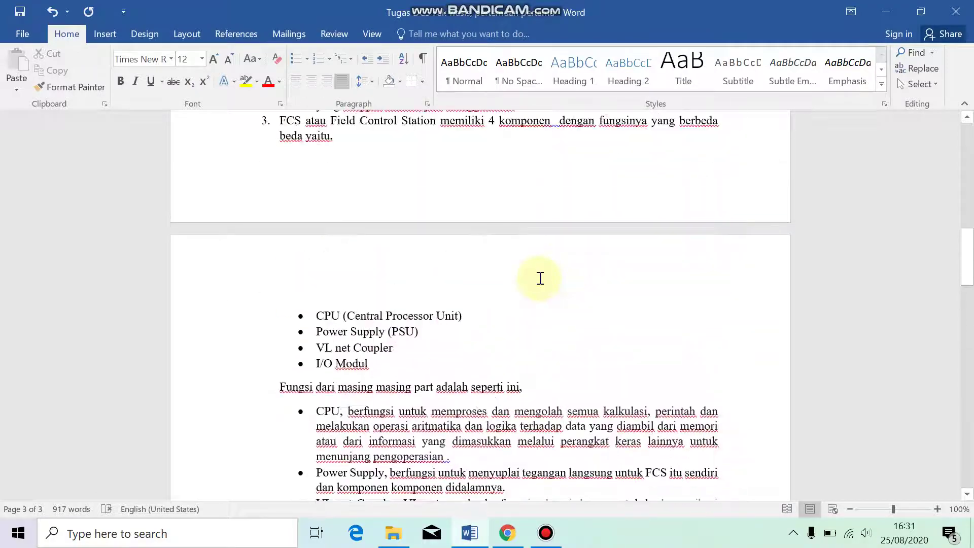
scroll(540, 278, up, 15)
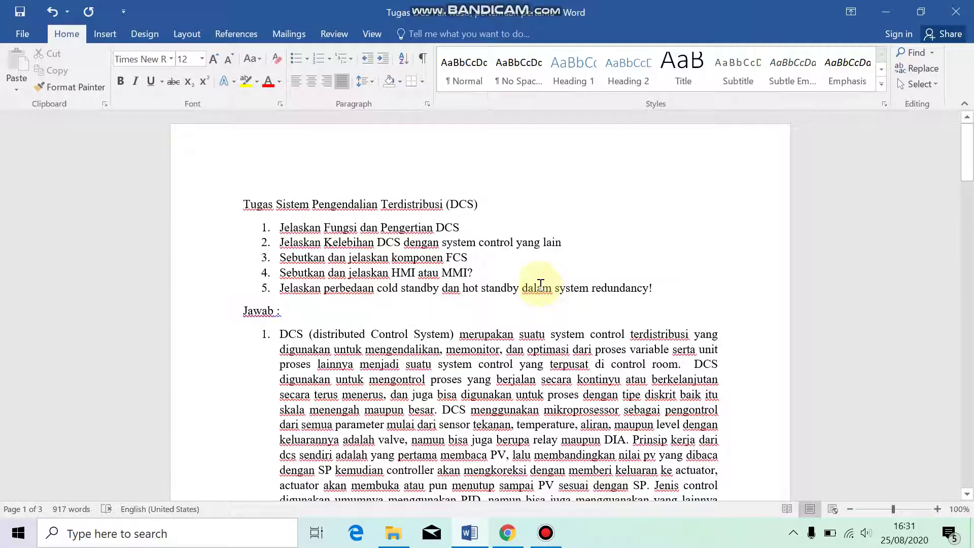
scroll(584, 374, down, 1)
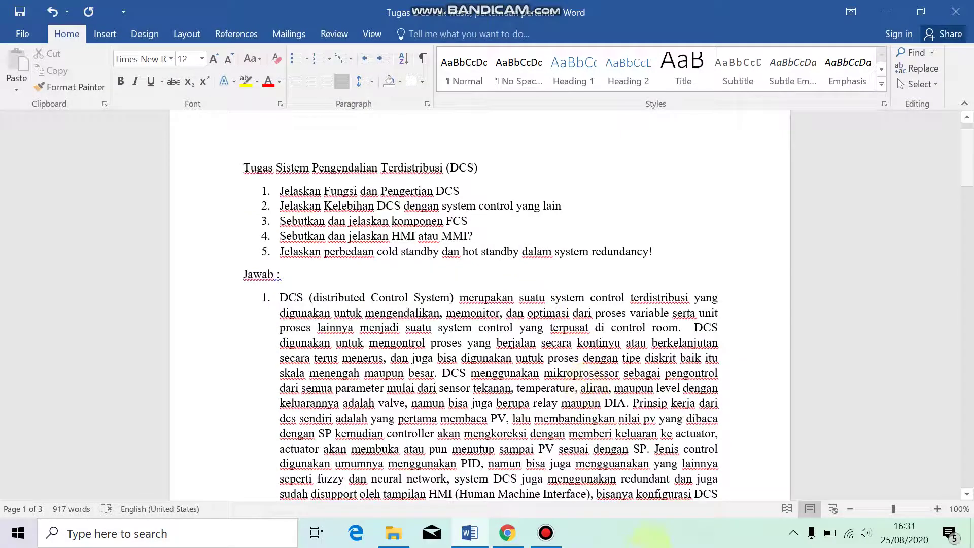
- Switch to Chrome and review the opening of the wasiswa.com "Pengertian DCS" article, including its contents list and DCS definition
click(507, 534)
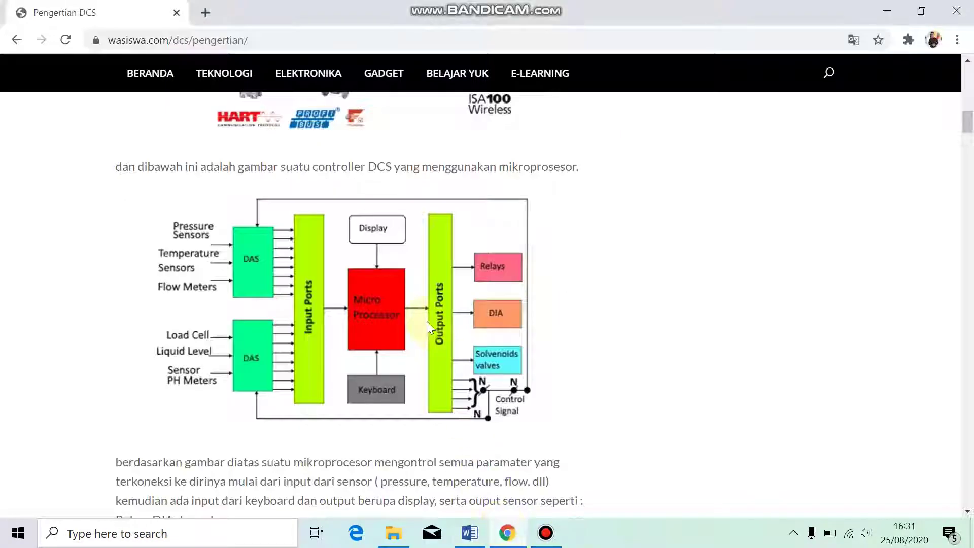
scroll(428, 321, up, 8)
scroll(427, 322, up, 7)
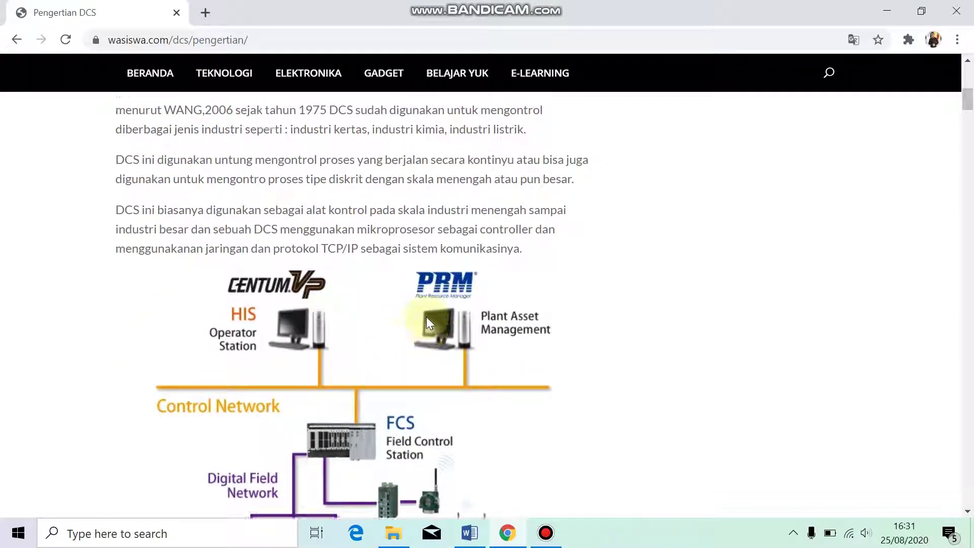
scroll(426, 317, up, 3)
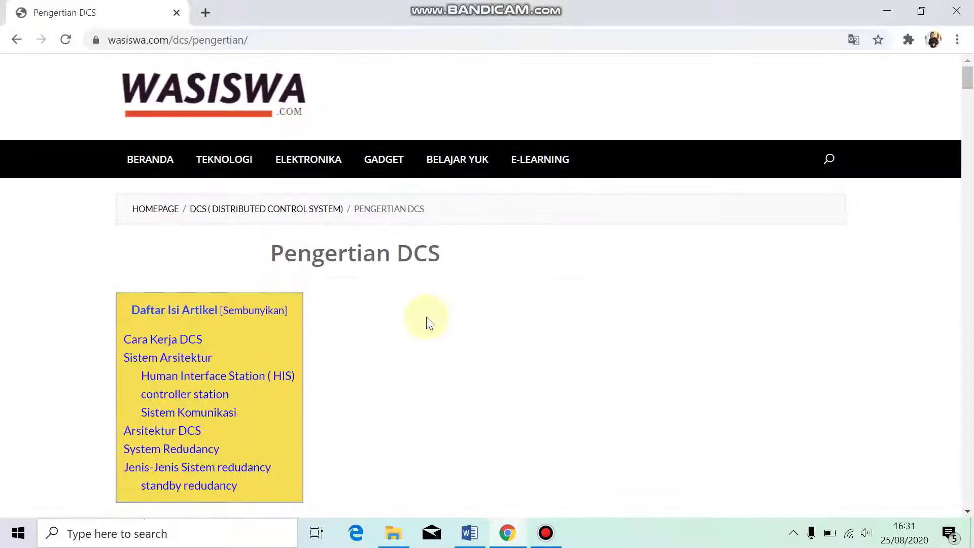
scroll(427, 317, down, 4)
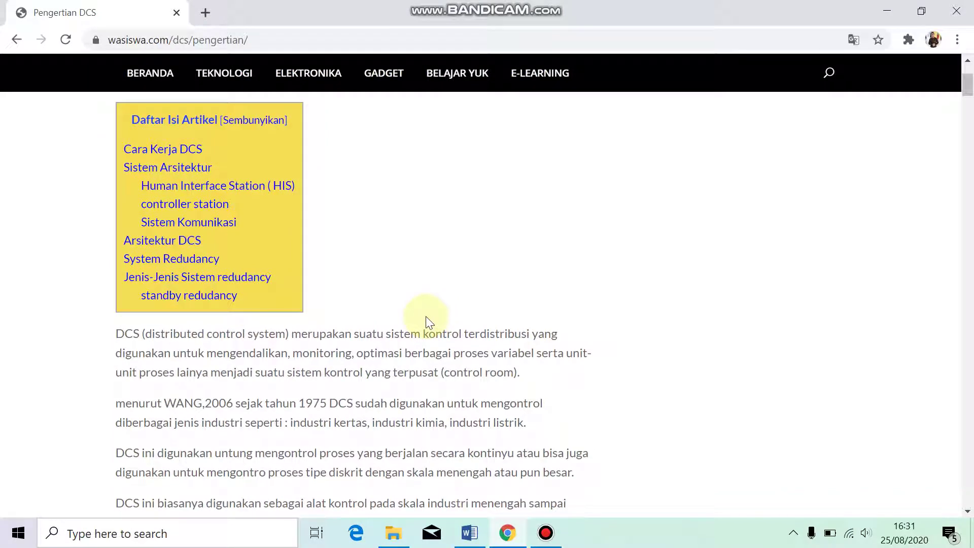
click(546, 533)
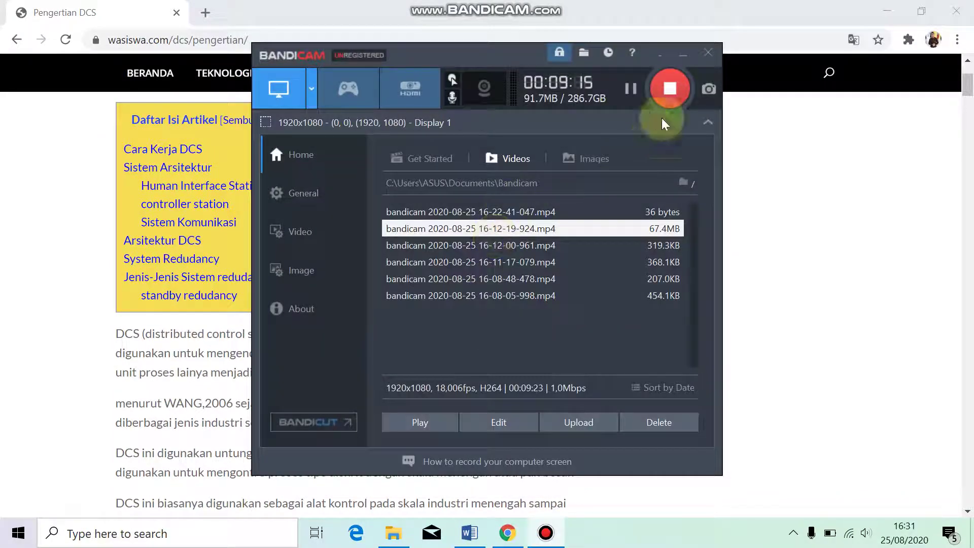
click(670, 89)
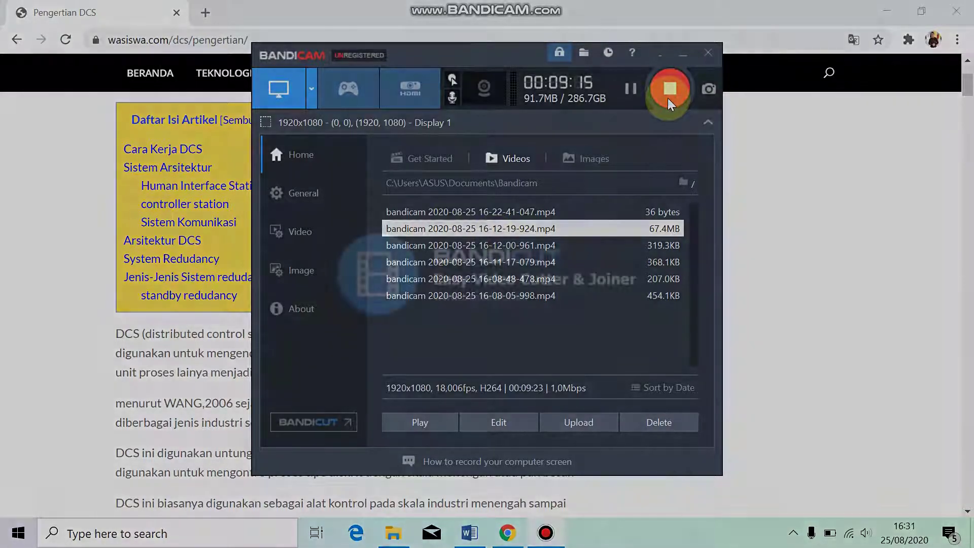